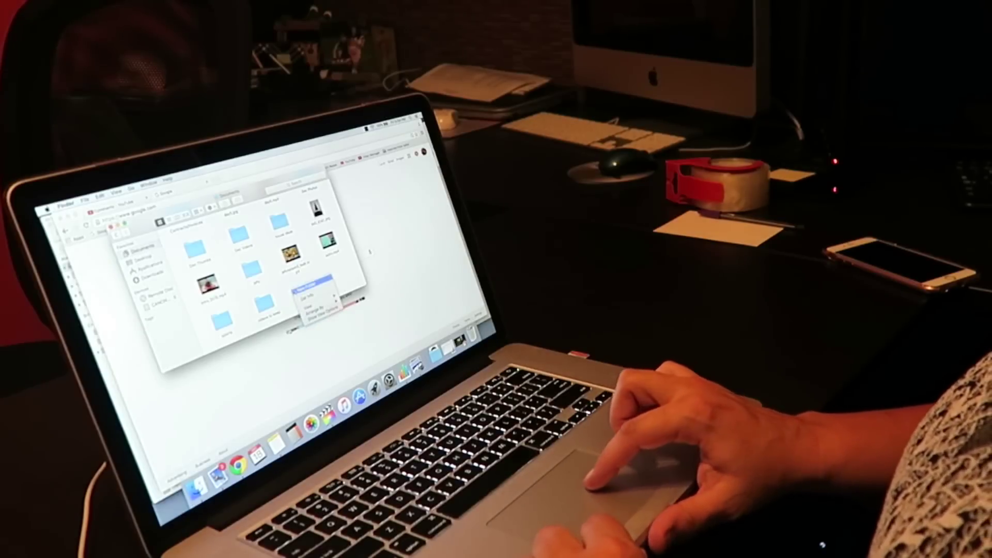
Step: Create a folder named puppychow inside Documents and open it
left_click(304, 286)
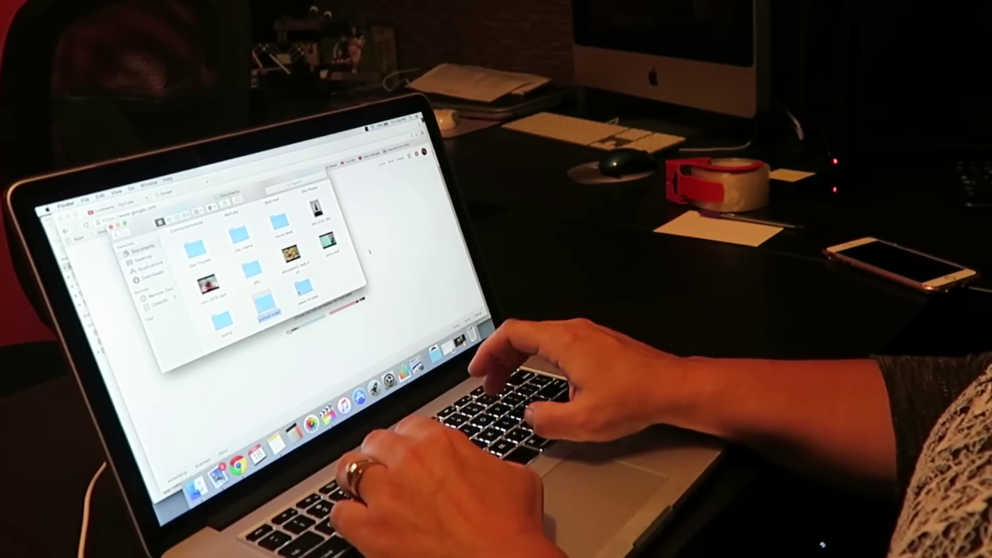
type("youtubevideos")
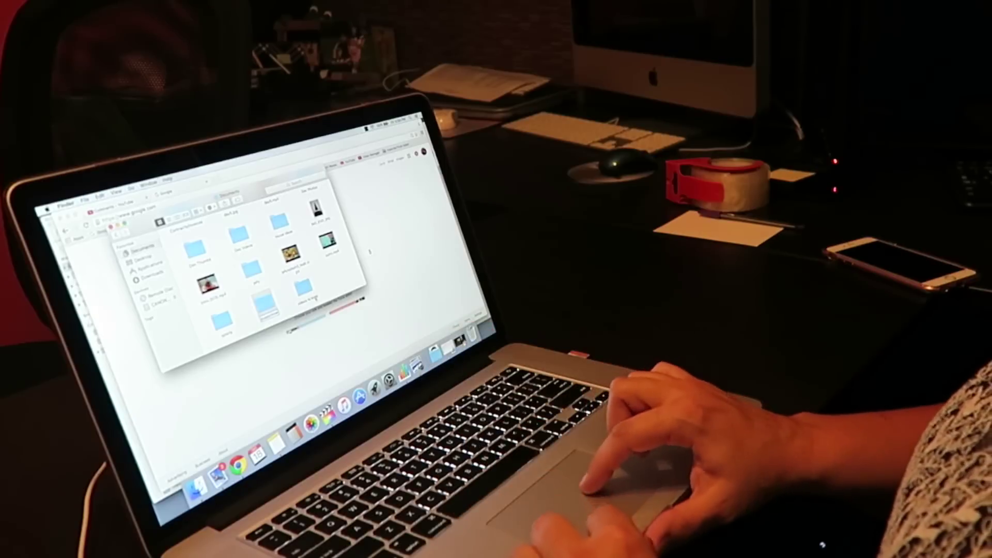
double_click(271, 301)
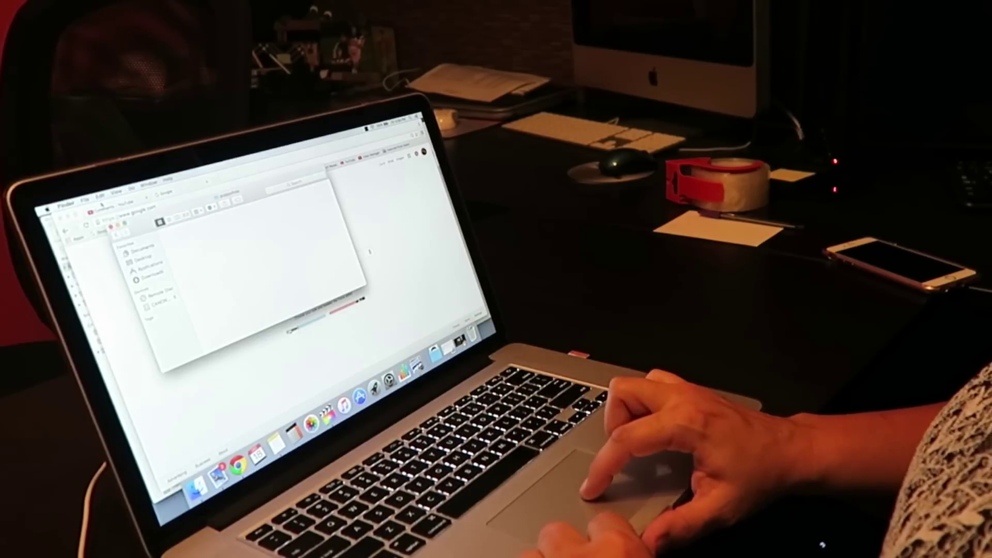
Step: Open a second Finder window and browse it for the camera footage folder
left_click(86, 199)
left_click(111, 198)
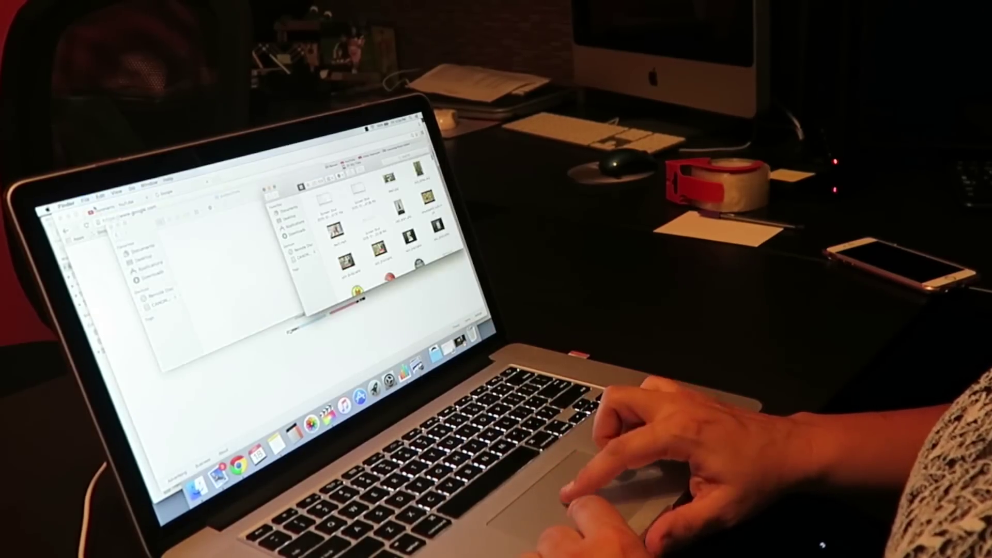
double_click(320, 199)
left_click(323, 199)
double_click(323, 195)
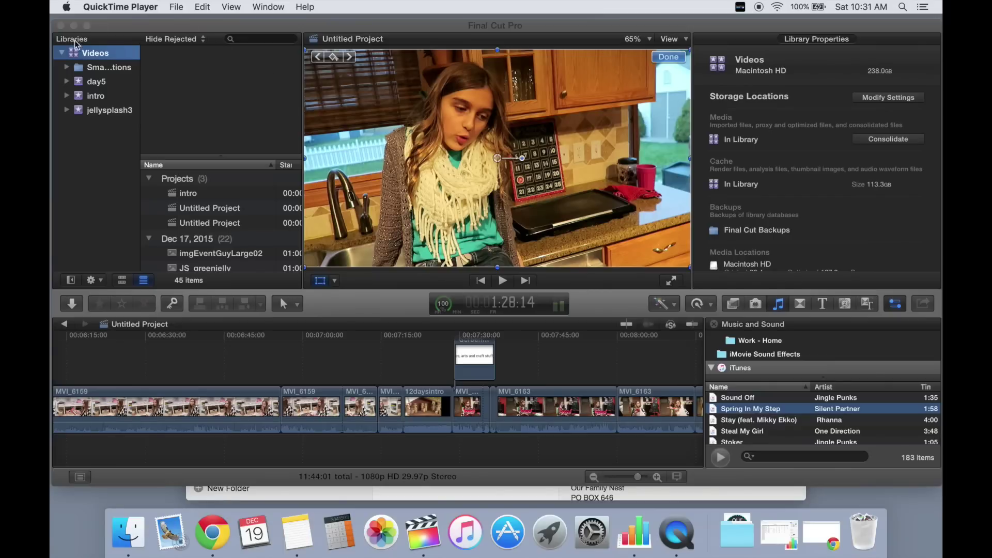
Step: In Final Cut Pro, create an event named puppychow with a new project in the Videos library
left_click(90, 58)
right_click(92, 55)
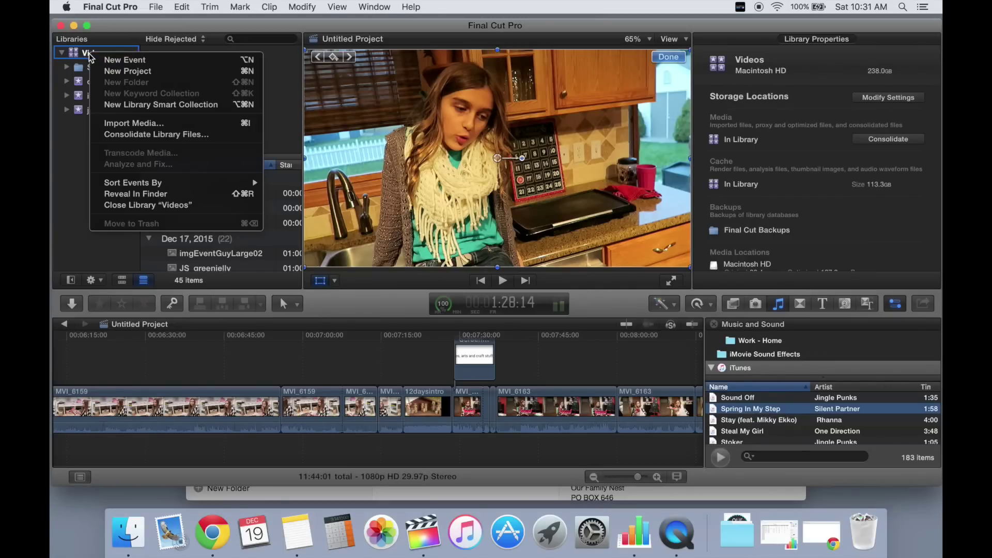
left_click(124, 60)
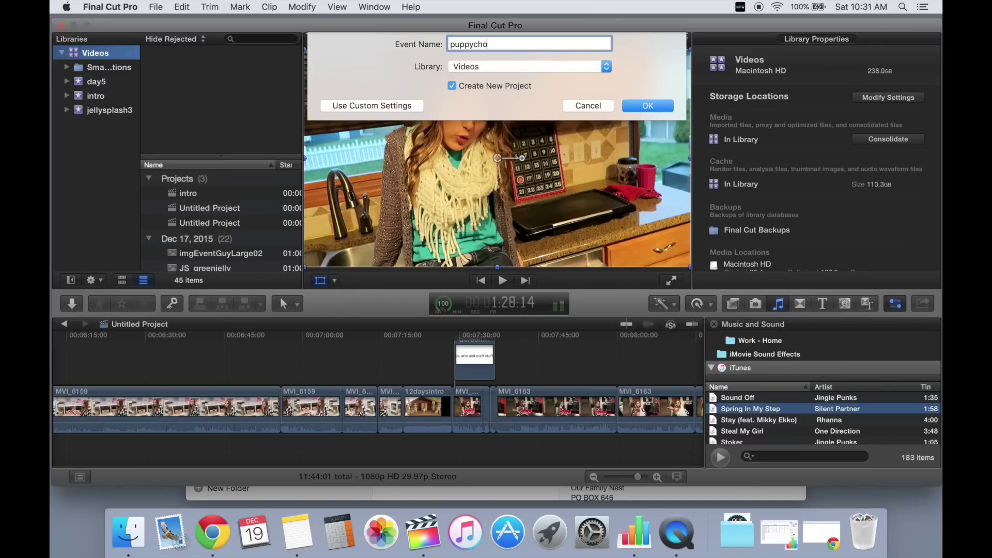
left_click(625, 106)
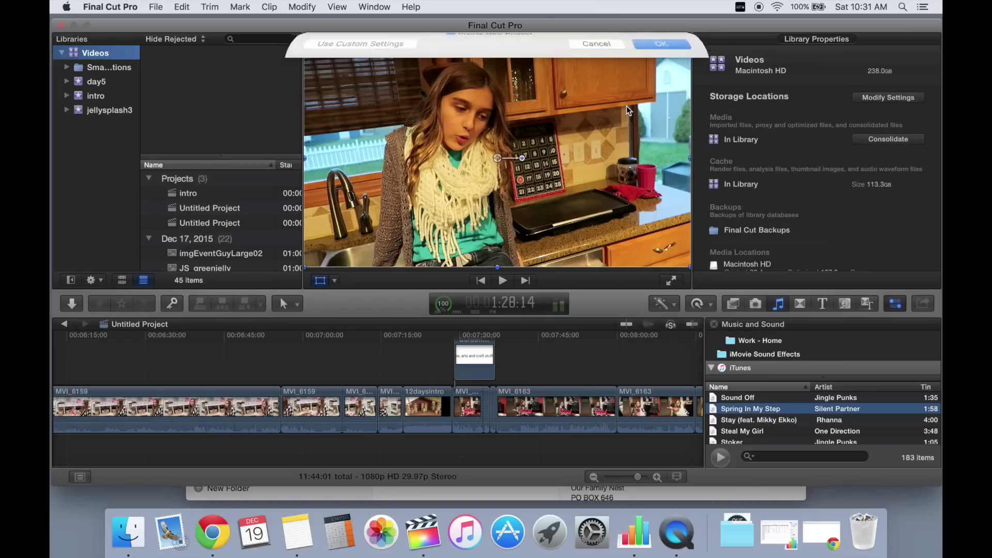
Step: Add MVI_6168.MP4, MVI_6169.MP4 and MVI_6170.MP4 from the puppychow folder to the empty project timeline
left_click(120, 517)
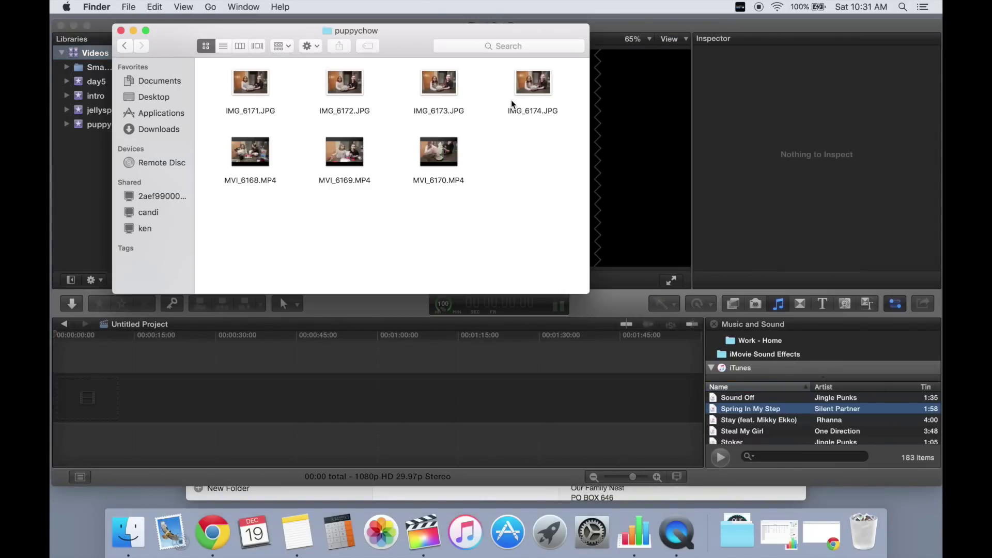
left_click_drag(218, 130, 496, 175)
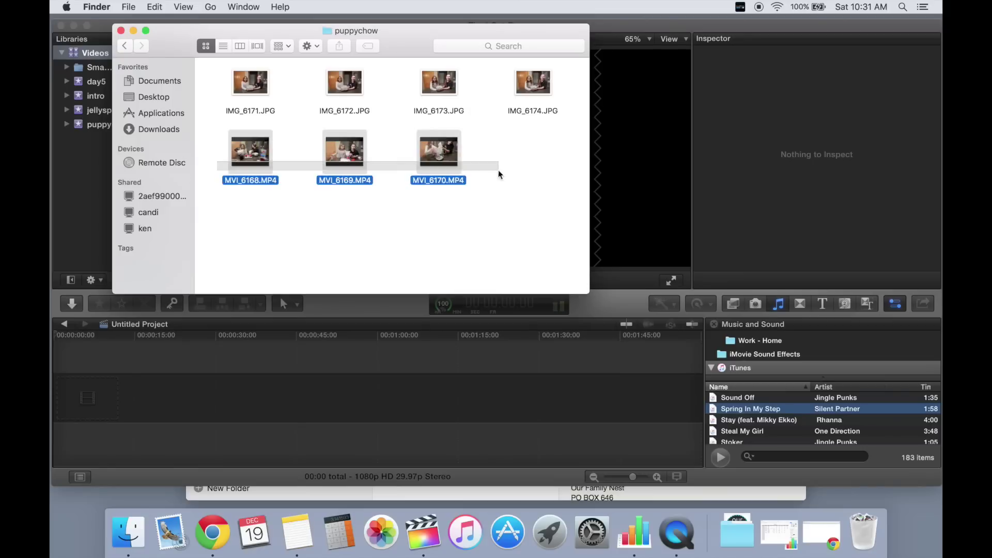
left_click_drag(256, 163, 119, 407)
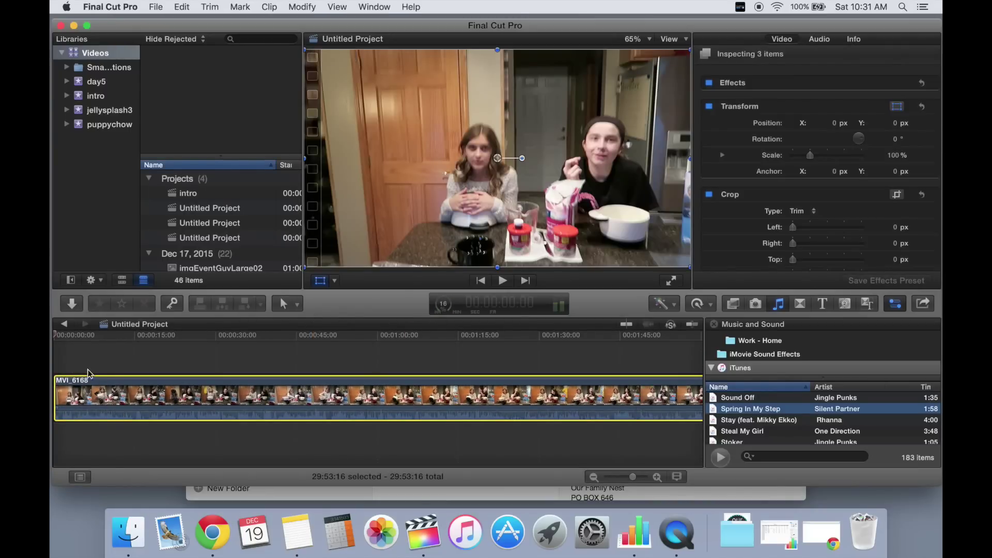
Step: Raise the sound volume and play through the first MVI_6168 clip to look for where the usable footage starts
left_click(57, 361)
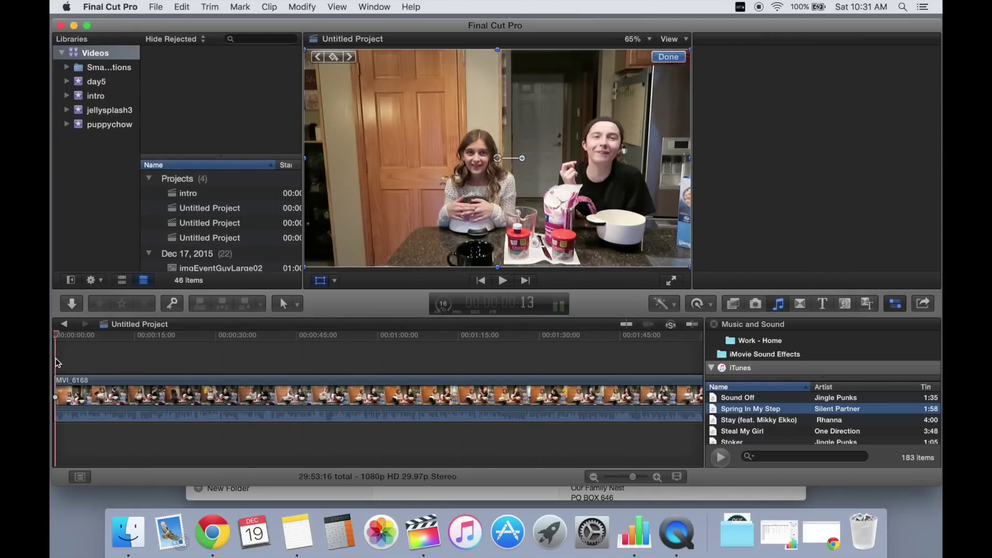
key("XF86AudioRaiseVolume")
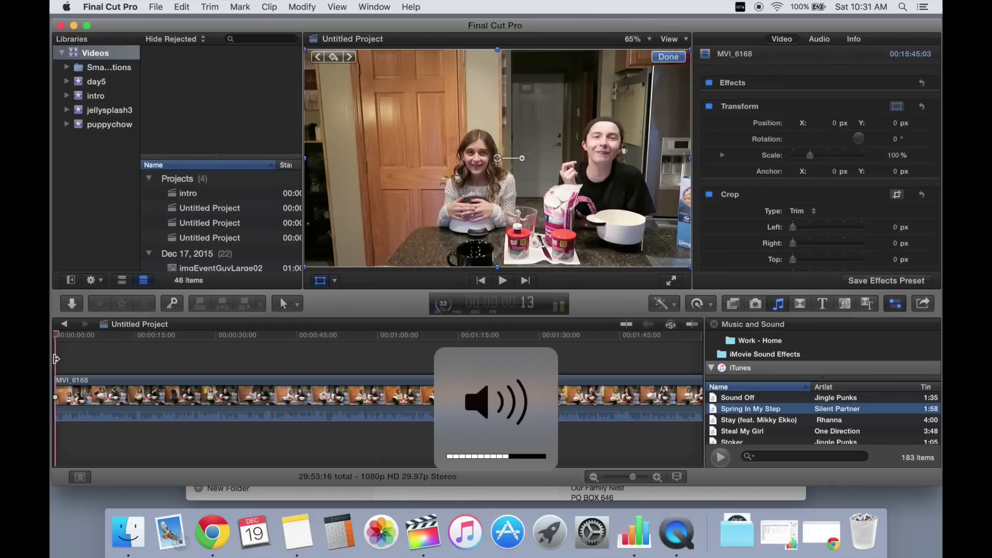
key("space")
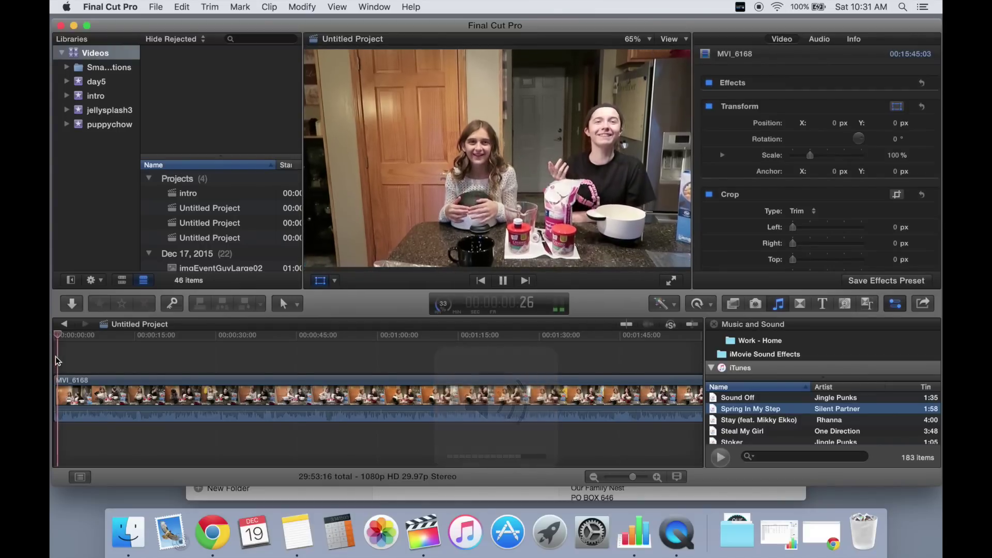
scroll(387, 370, "right", 5)
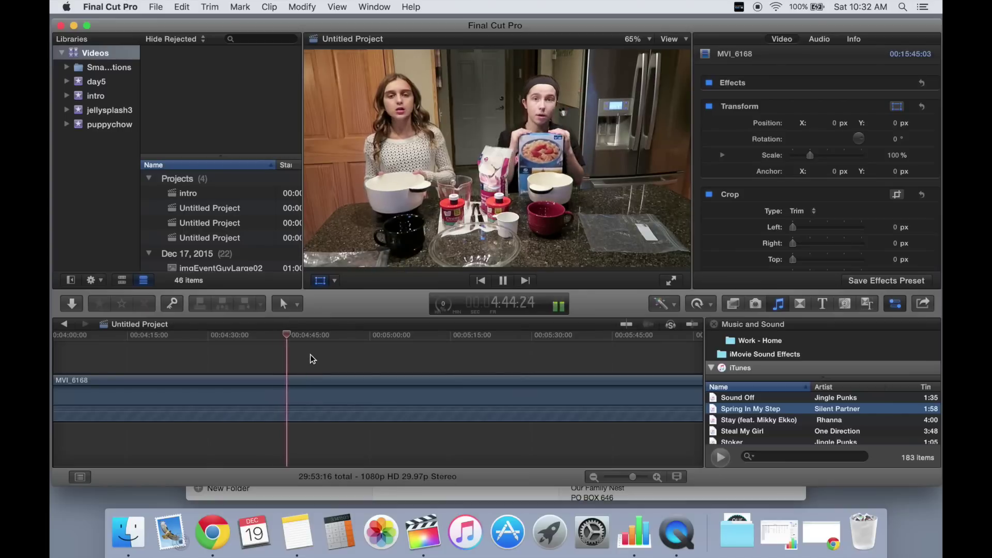
left_click(367, 364)
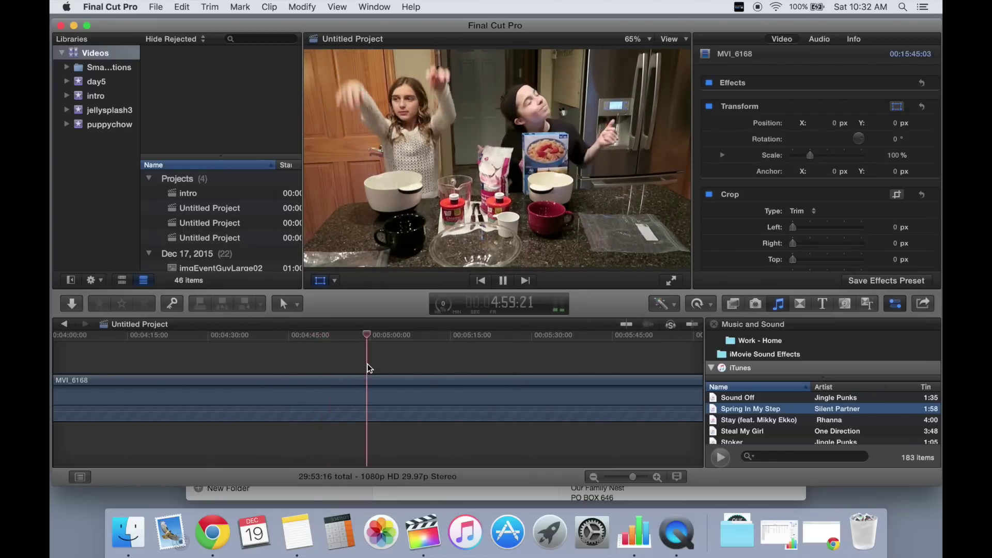
left_click(475, 368)
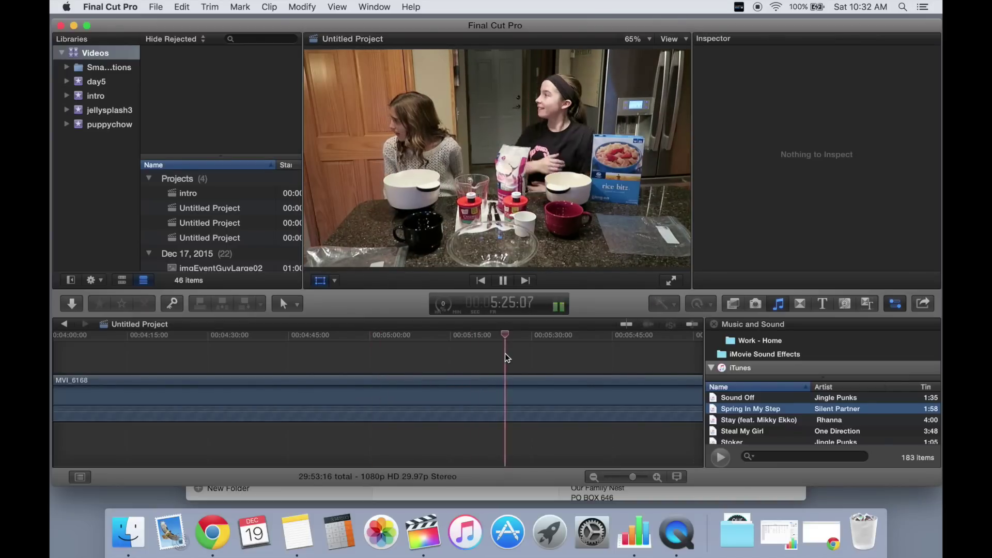
scroll(558, 350, "right", 6)
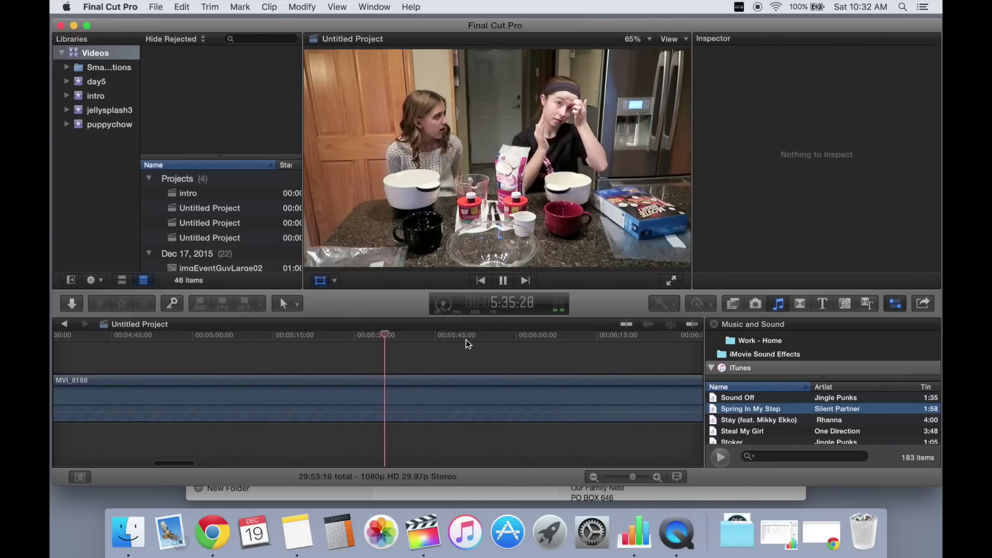
left_click(446, 347)
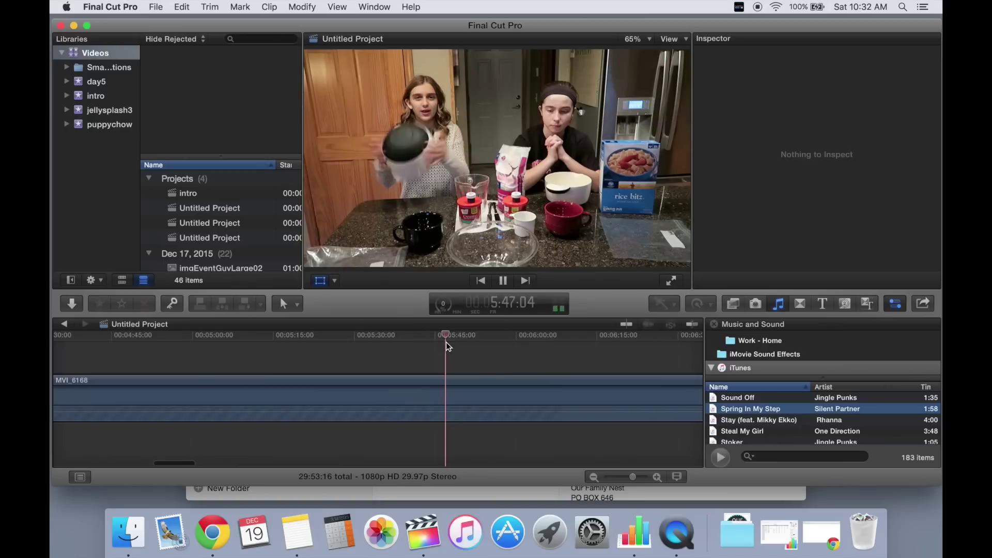
Step: Split the MVI_6168 clip at 5:38:07 and delete the portion before the cut
left_click(412, 355)
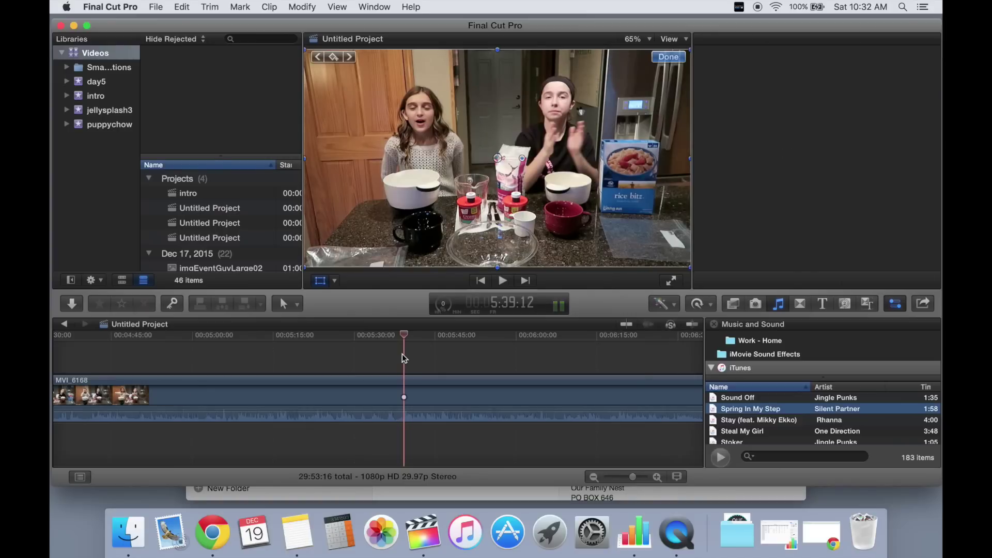
left_click(393, 360)
key("space")
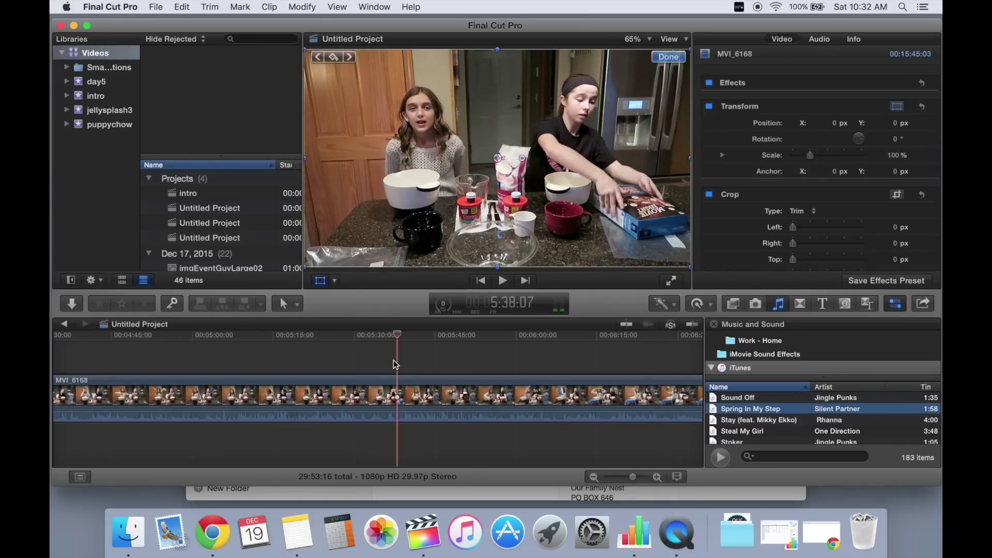
key("super+b")
left_click(371, 395)
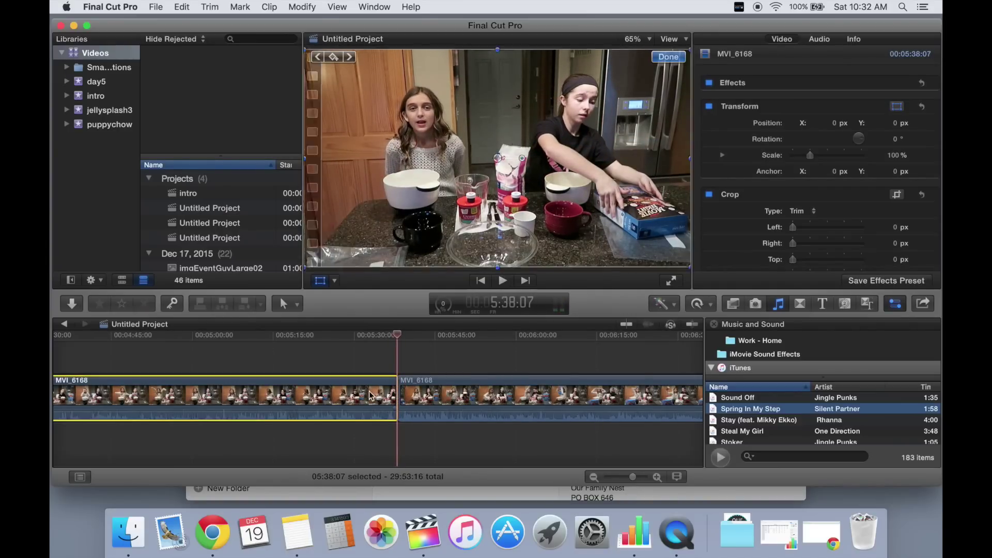
key("Delete")
key("space")
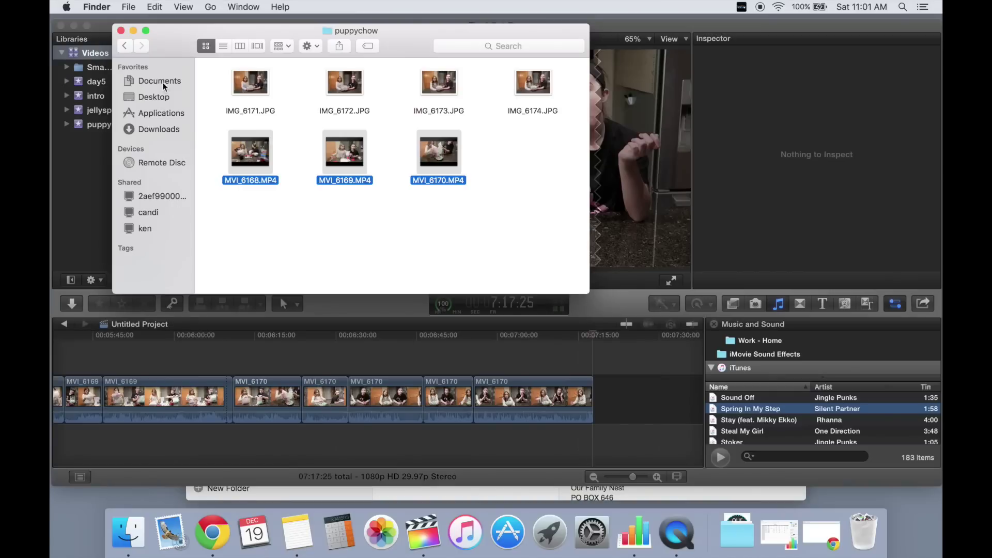
Step: Add karlieslate.jpg from Documents after the last clip and extend it to 9:58
left_click(160, 81)
scroll(368, 130, "up", 5)
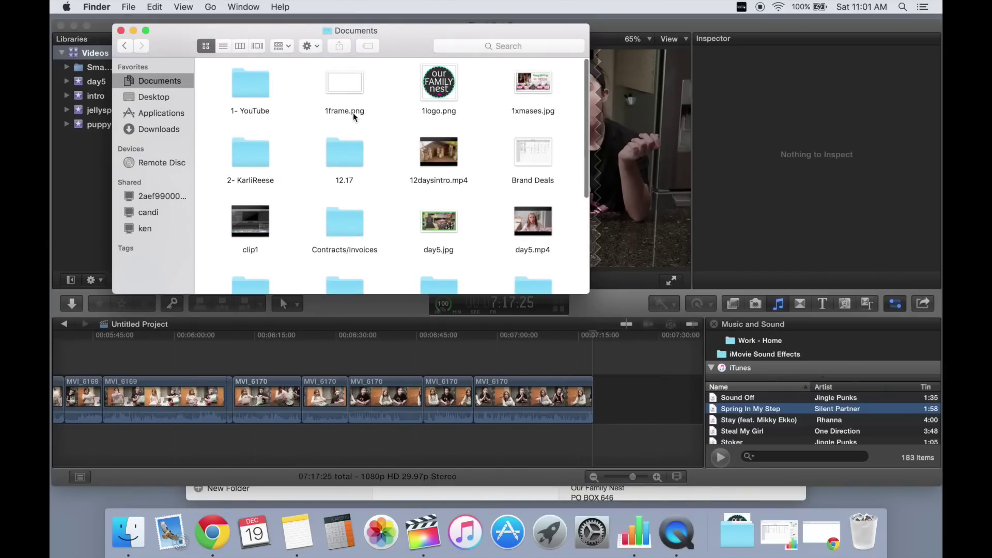
double_click(249, 164)
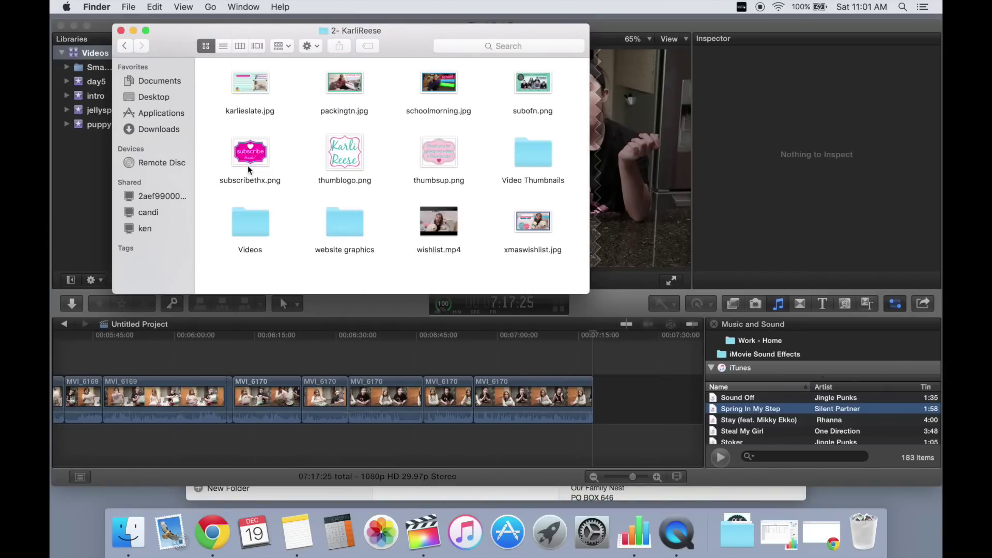
left_click_drag(251, 82, 612, 393)
left_click(604, 395)
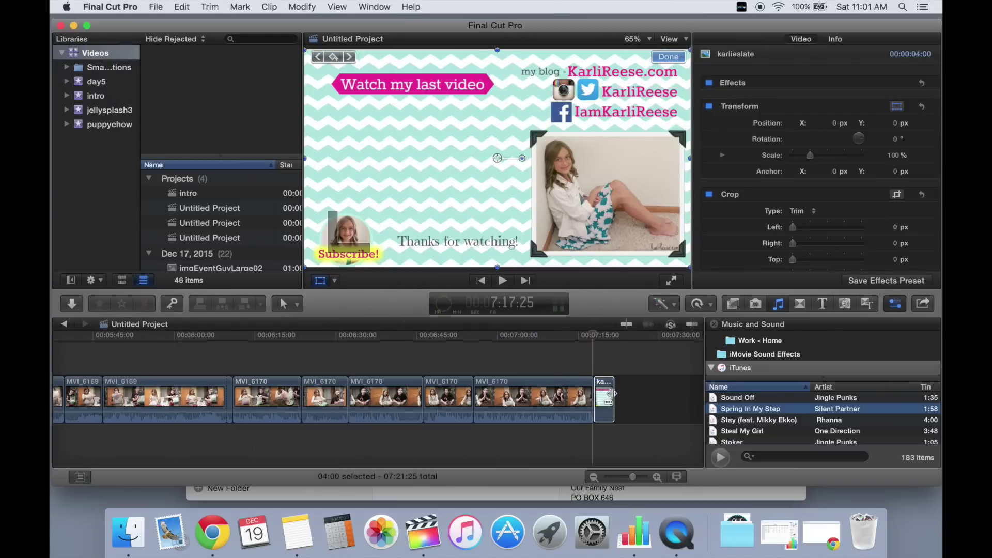
left_click_drag(613, 395, 647, 398)
Step: Place xmaswishlist.jpg above the karlieslate end card, aligned with the end card's start
left_click(128, 533)
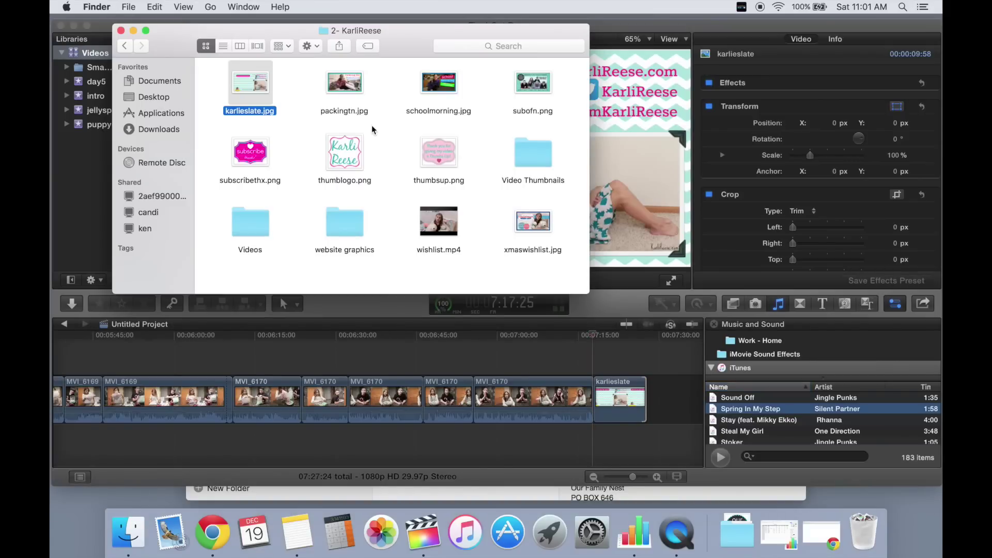
left_click_drag(533, 221, 599, 353)
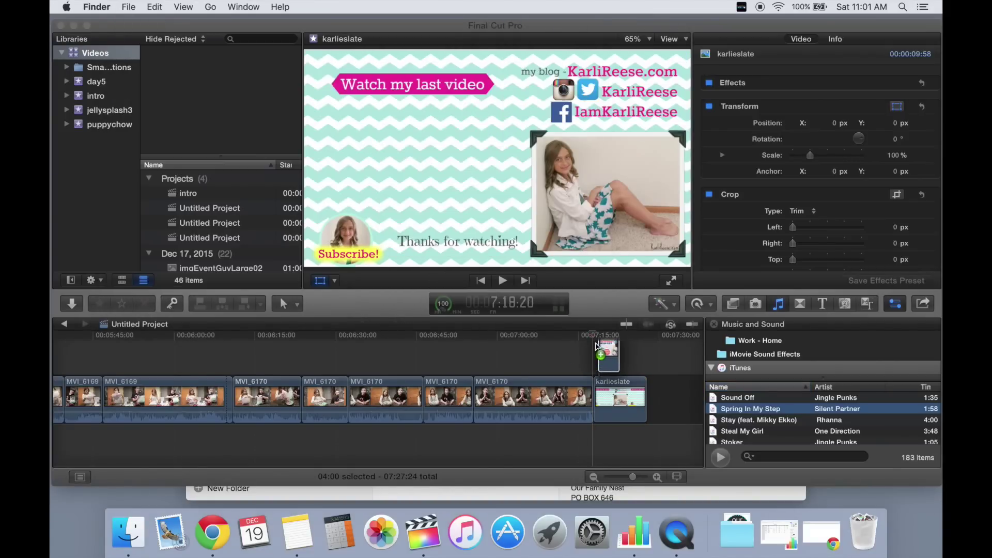
left_click(641, 481)
left_click_drag(635, 478, 644, 477)
scroll(500, 414, "right", 4)
left_click_drag(488, 355, 464, 356)
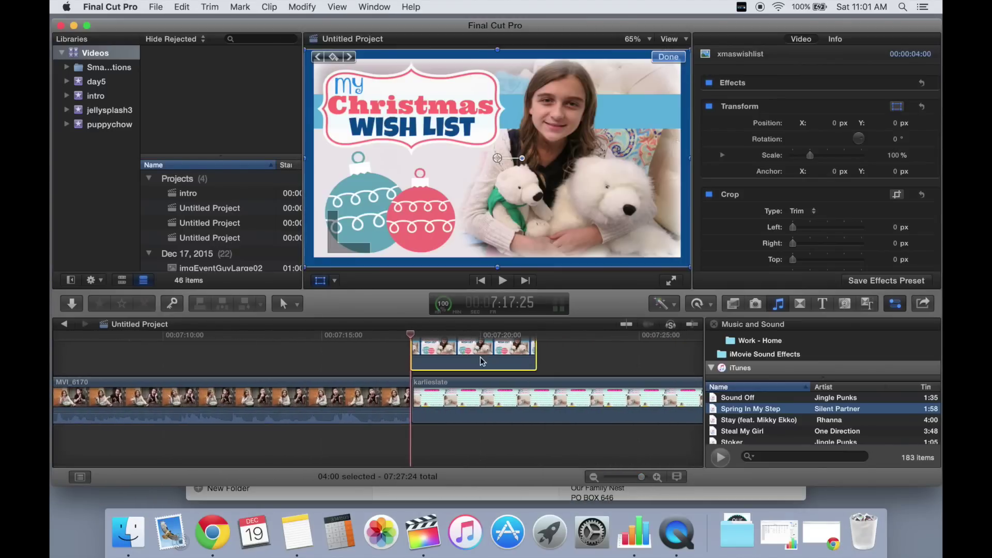
Step: Scale the xmaswishlist image down under the Watch my last video banner and extend it to the end card's full length
left_click(320, 281)
left_click_drag(310, 267, 354, 171)
left_click_drag(378, 368, 584, 391)
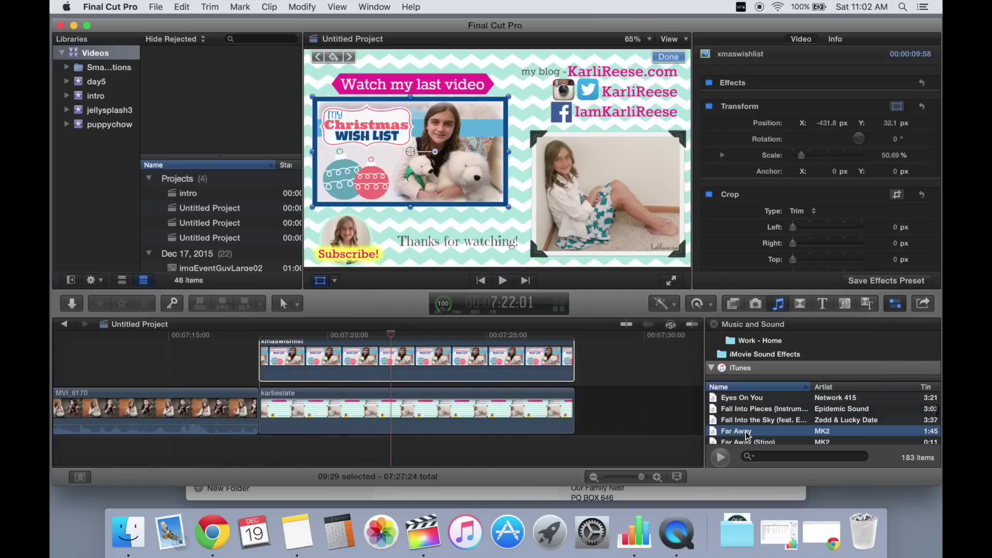
Step: Add the Far Away track beneath the karlieslate end card and trim the music to the card's end
left_click_drag(744, 433, 259, 429)
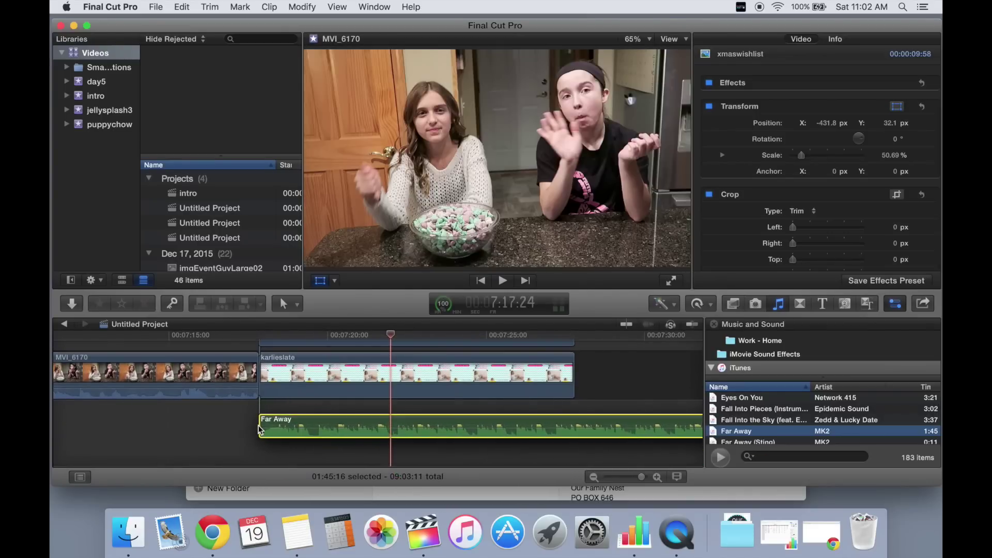
left_click(572, 381)
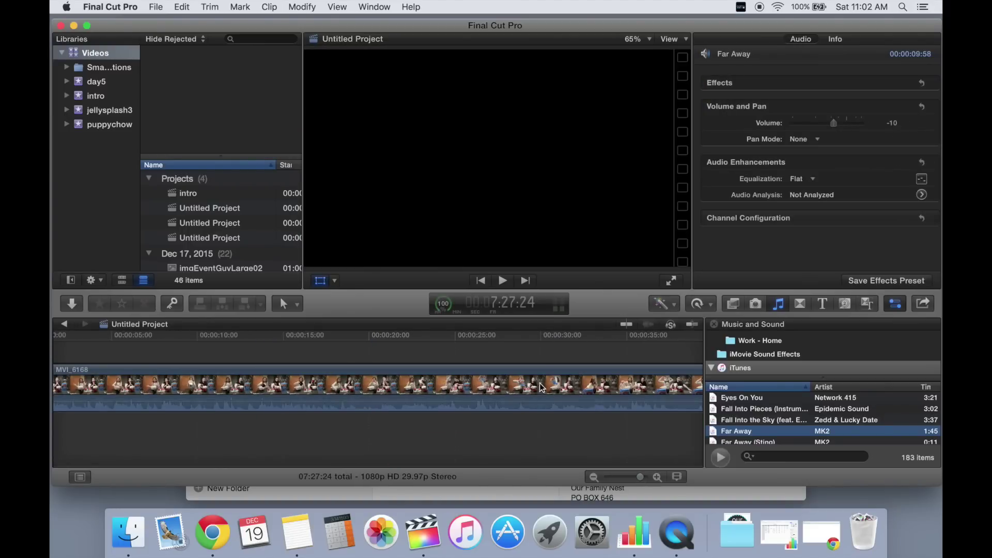
left_click(542, 370)
key("shift+t")
Step: Play the opening MVI_6168 clip from about the 30-second mark to review the ingredients segment
left_click(542, 365)
key("space")
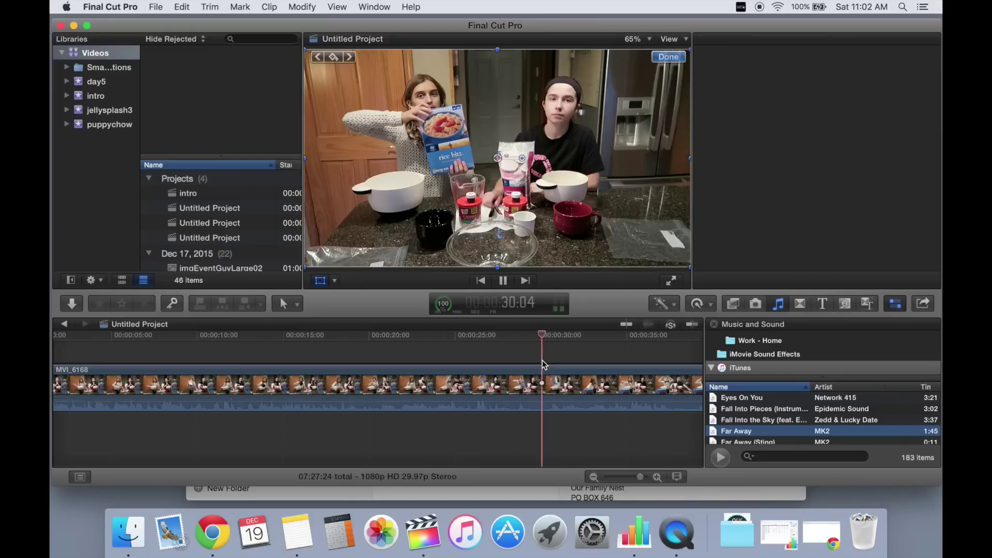
scroll(542, 364, "right", 4)
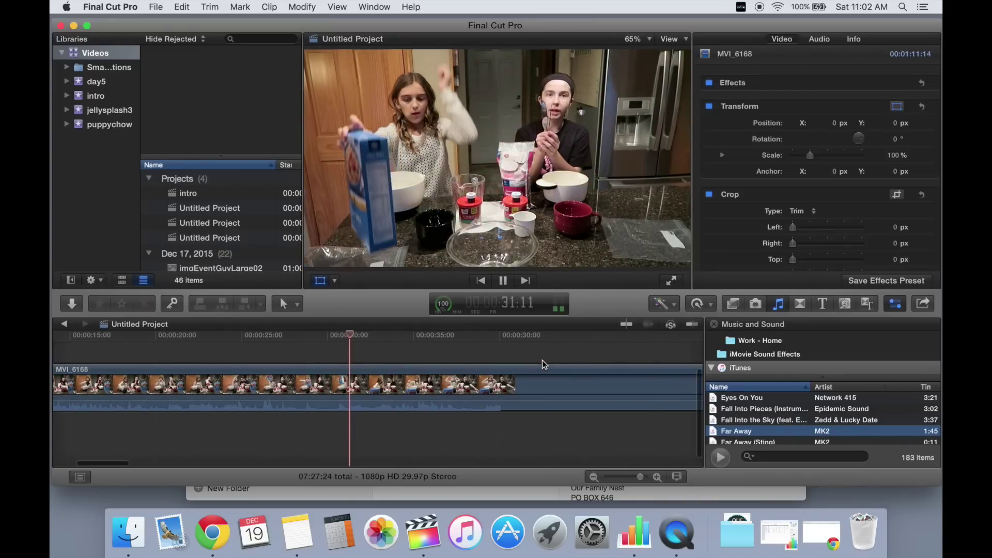
left_click(543, 364)
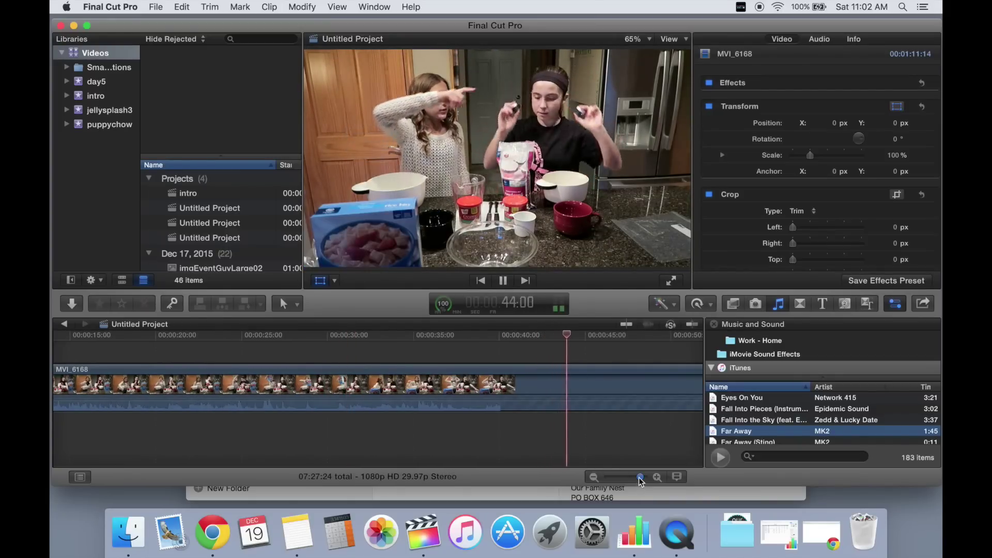
Step: Skim the MVI_6168 and MVI_6169 clips from about 2:26 onward, sampling each cut to check the edited footage
left_click_drag(641, 476, 636, 477)
scroll(546, 420, "right", 10)
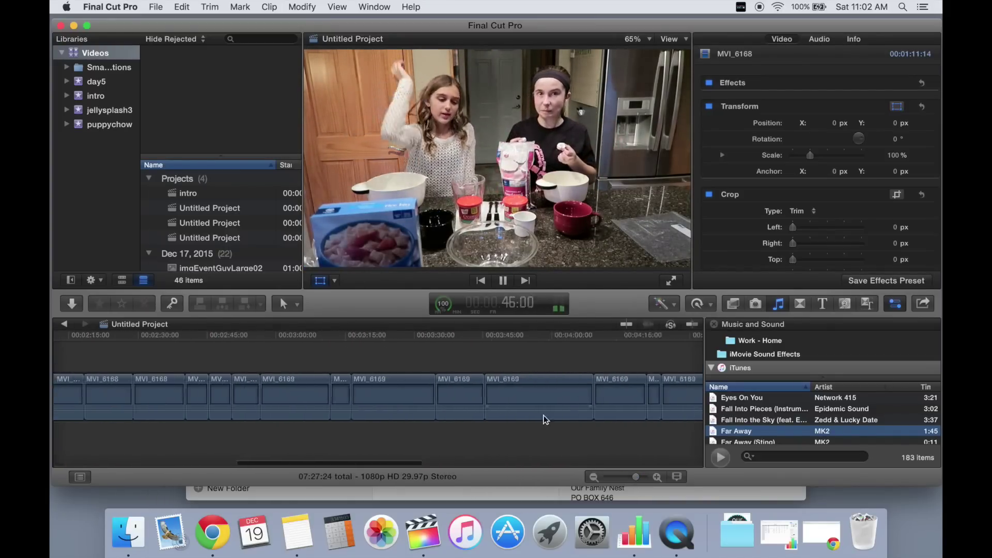
left_click(94, 349)
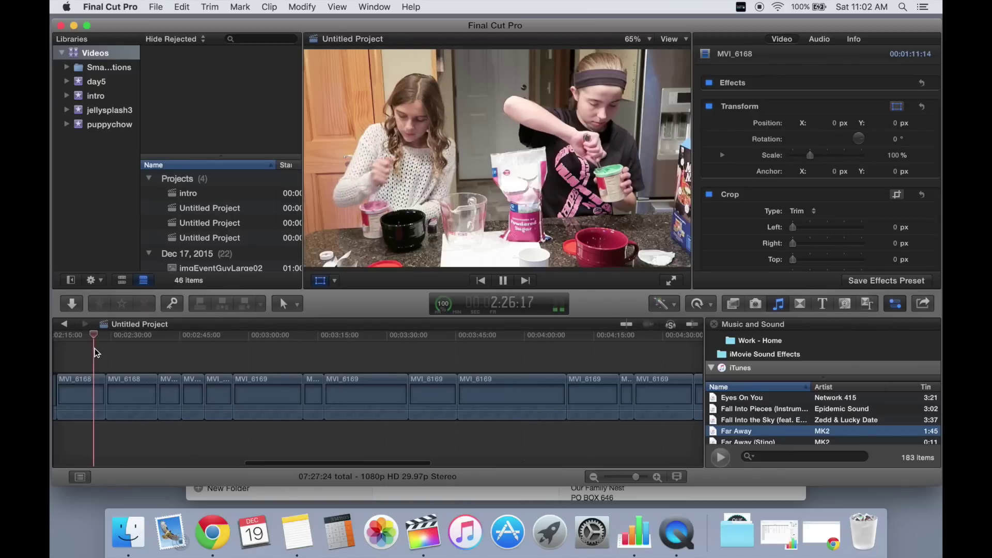
left_click(137, 353)
left_click(173, 352)
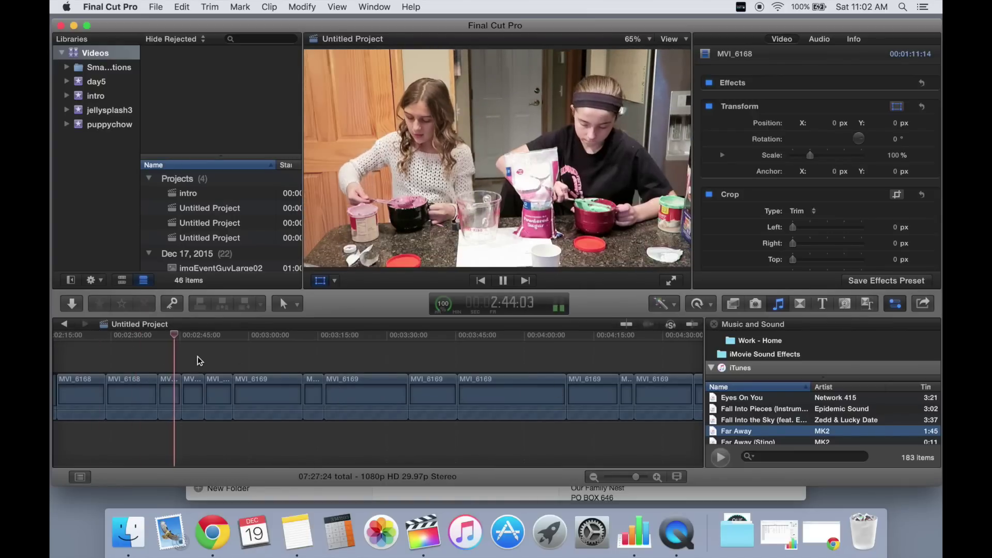
left_click(197, 361)
left_click(224, 359)
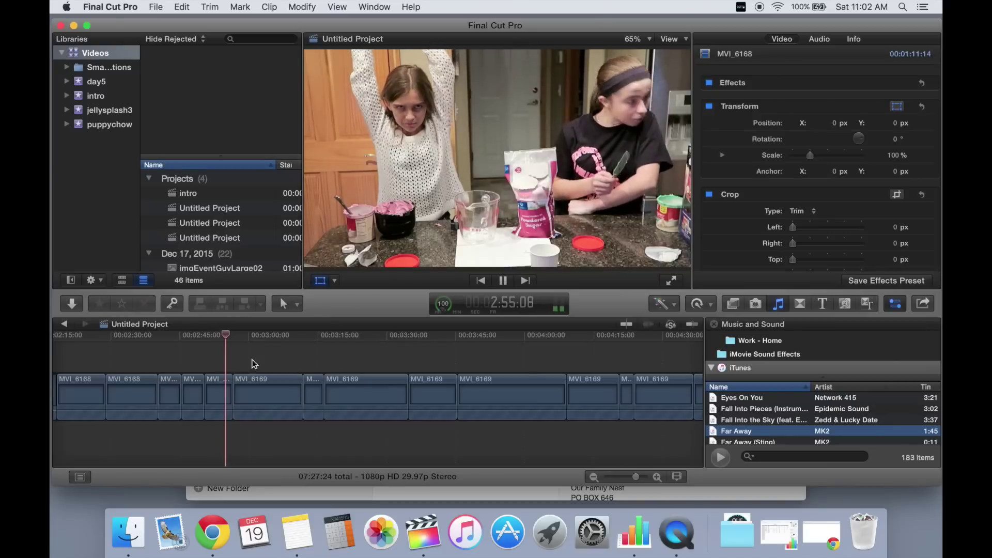
left_click(275, 361)
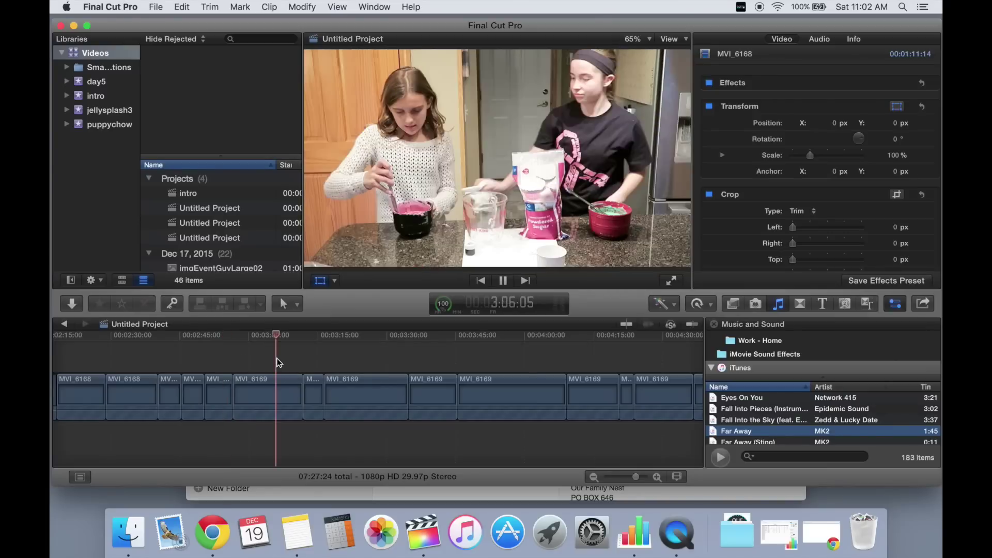
left_click(316, 361)
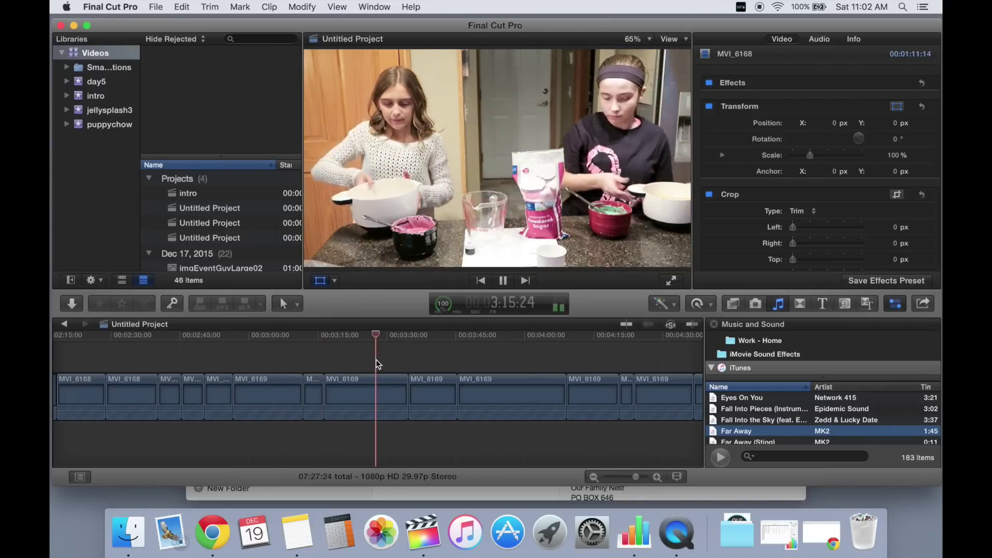
left_click(378, 361)
left_click(433, 365)
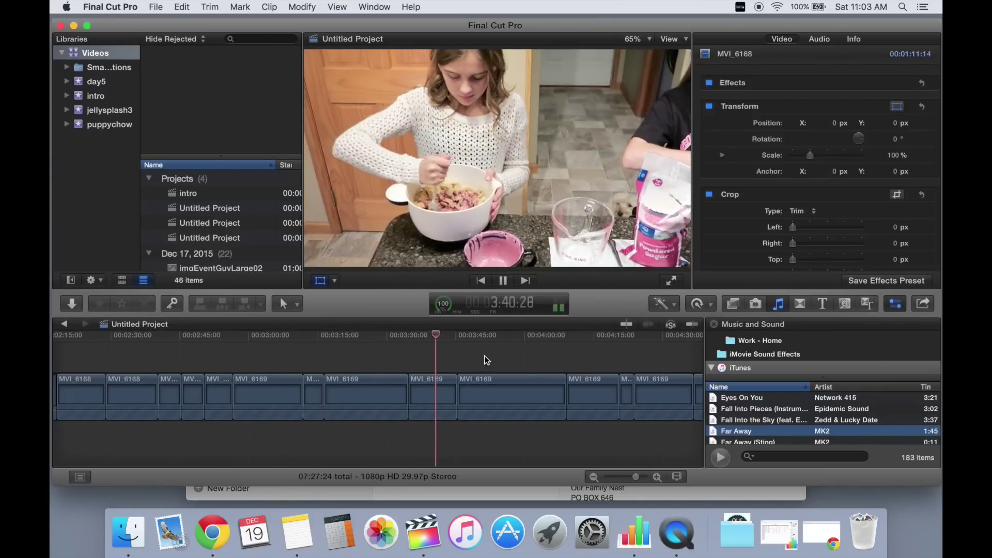
left_click(488, 360)
left_click(576, 350)
scroll(566, 353, "right", 3)
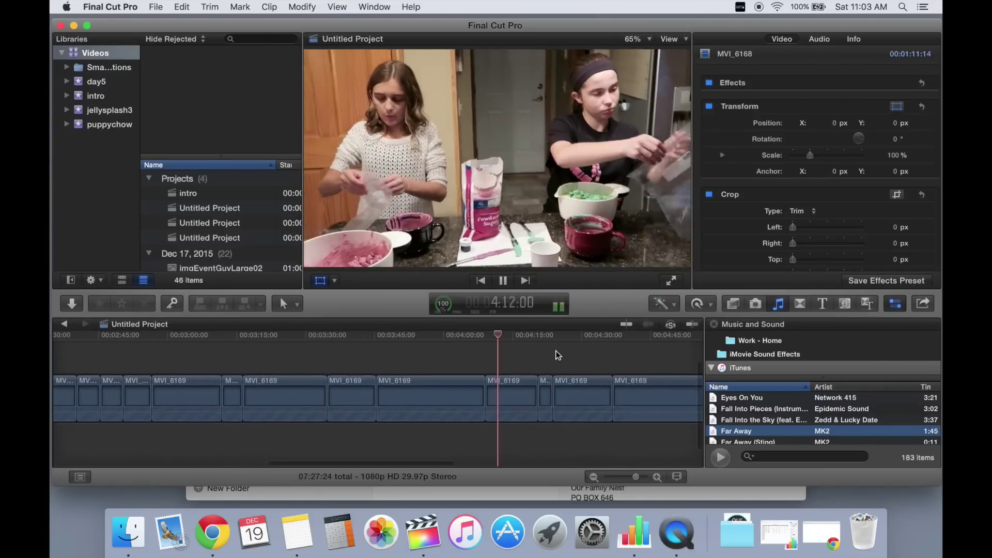
left_click(549, 358)
scroll(549, 359, "right", 2)
left_click(547, 359)
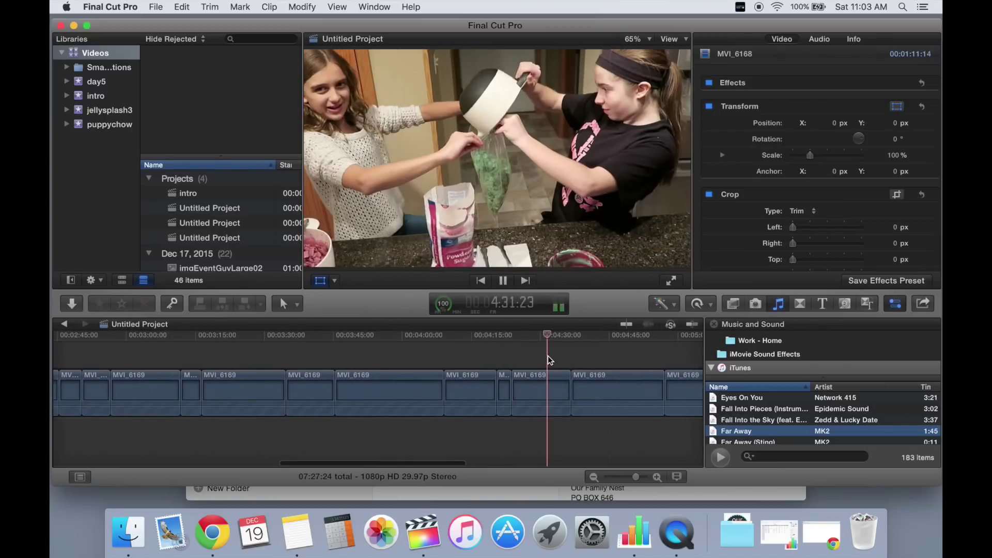
left_click(594, 354)
left_click(598, 357)
scroll(595, 357, "right", 10)
left_click(577, 404)
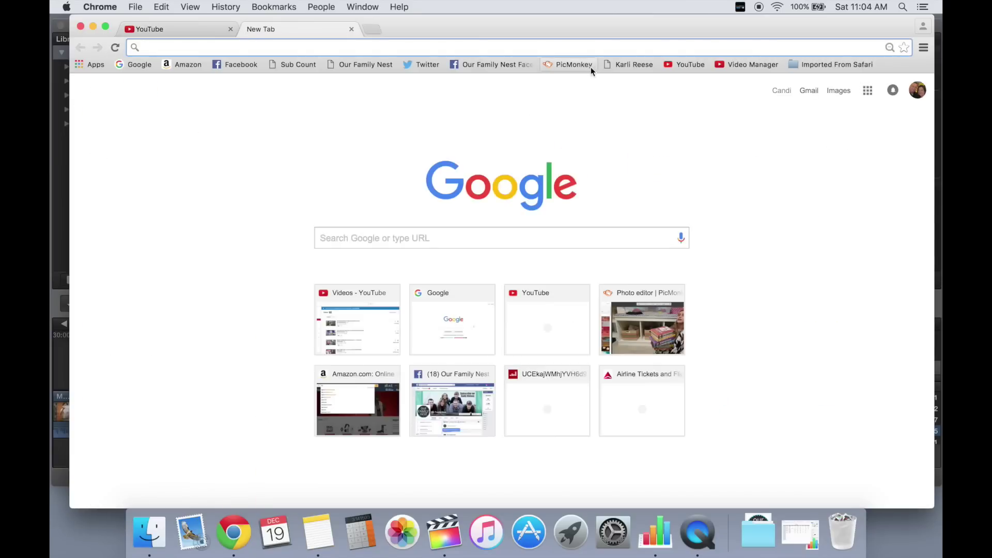
Step: Open PicMonkey in the browser and start a new design with a white canvas
left_click(584, 67)
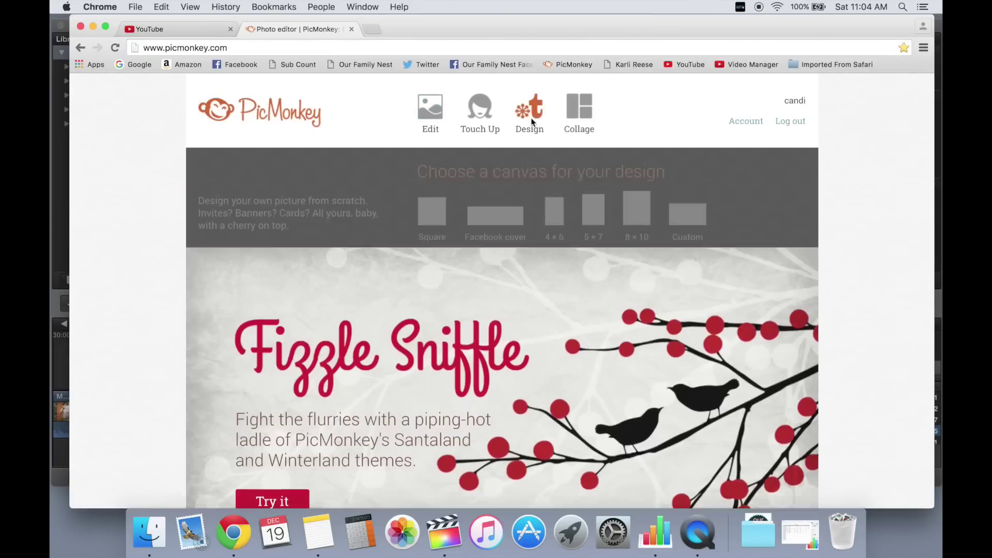
left_click(532, 122)
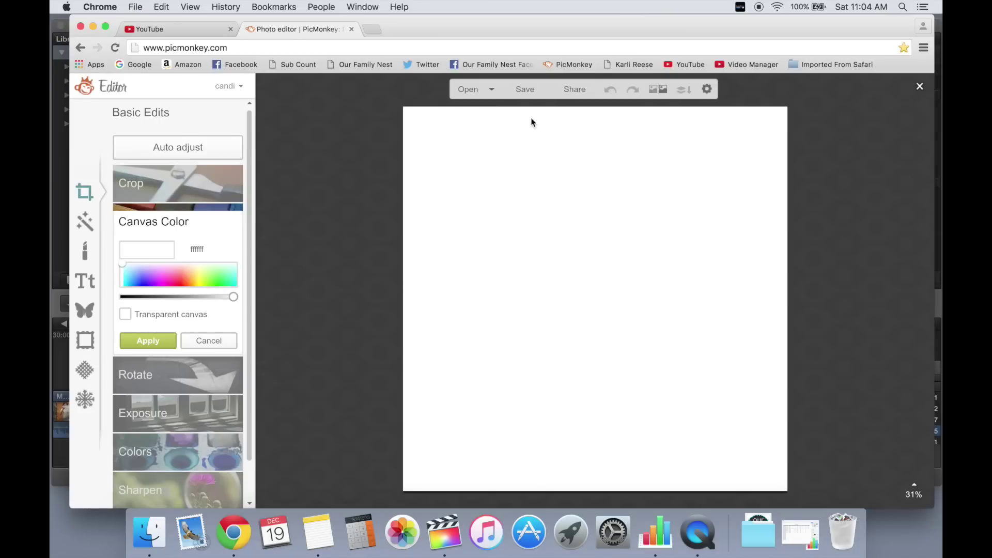
left_click(151, 350)
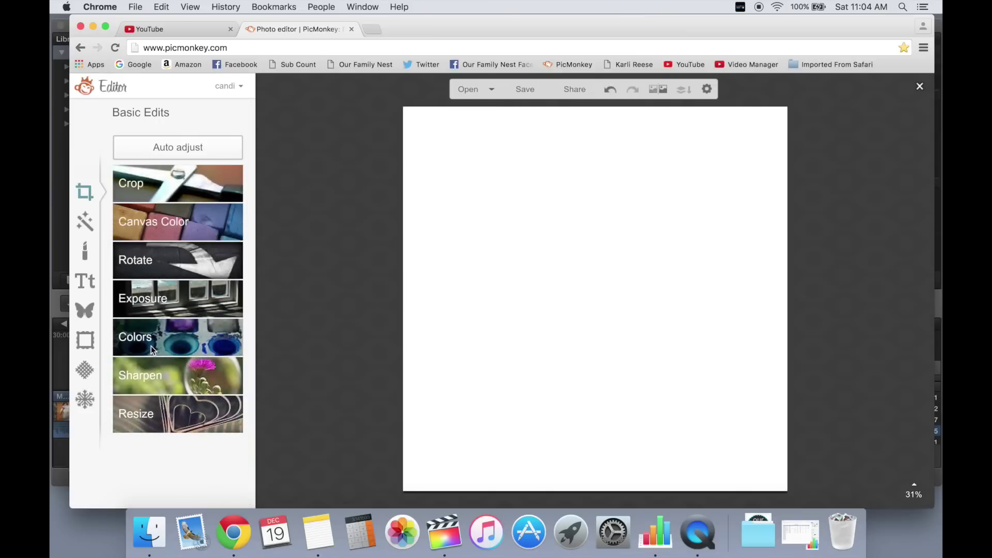
Step: Resize the blank canvas to 1280 x 720
left_click(150, 415)
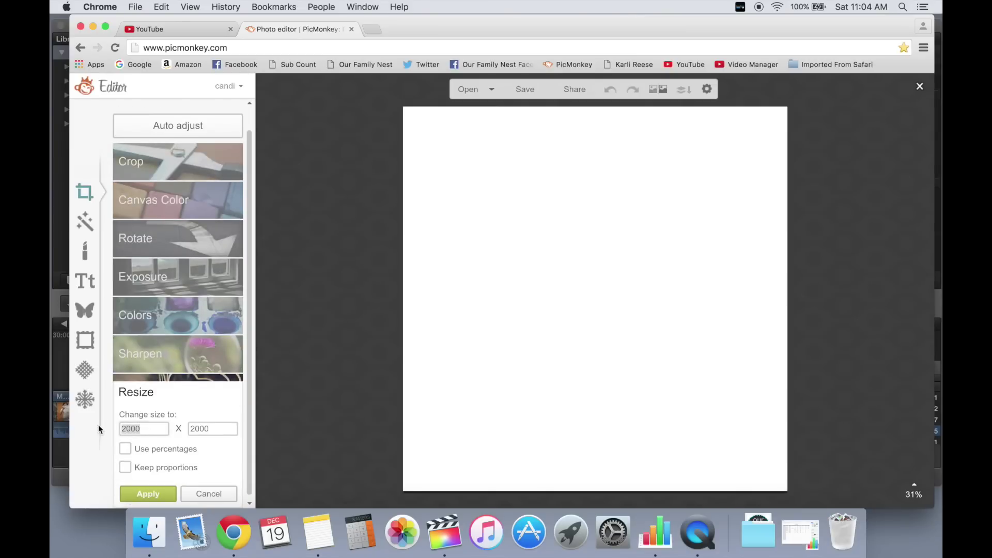
type("1280")
key("Tab")
type("720")
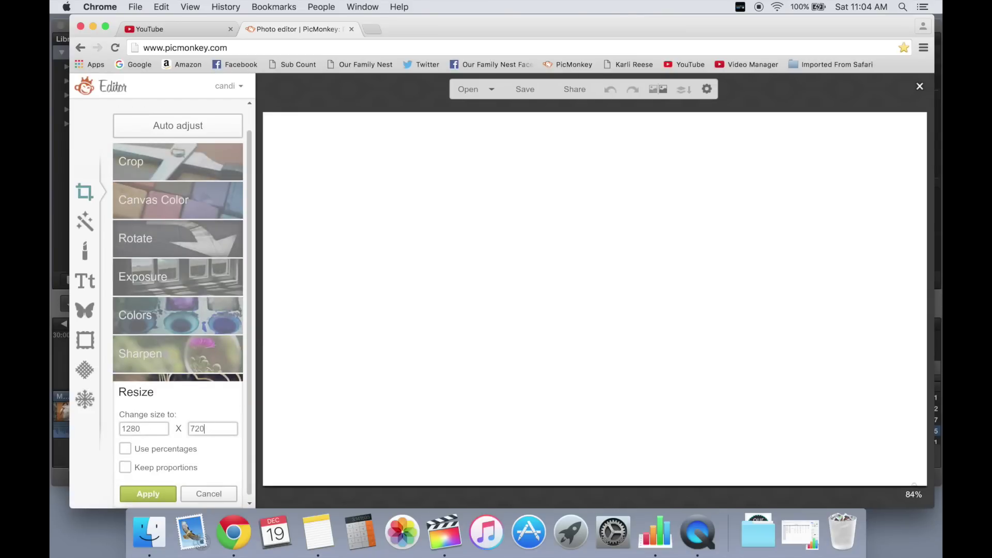
left_click(134, 493)
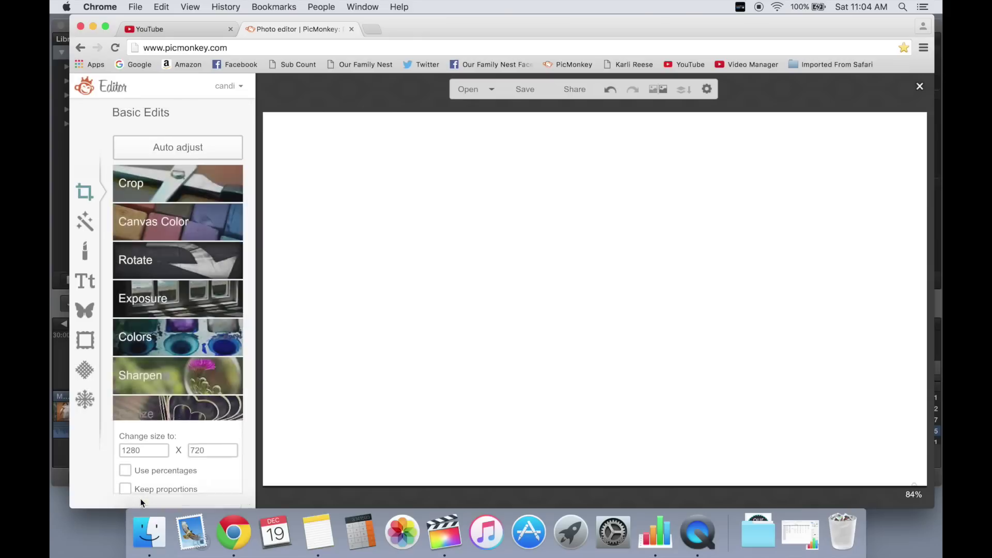
Step: Add a JPG photo from the puppychow folder in Documents as an overlay and position it over the canvas
left_click(86, 310)
left_click(175, 150)
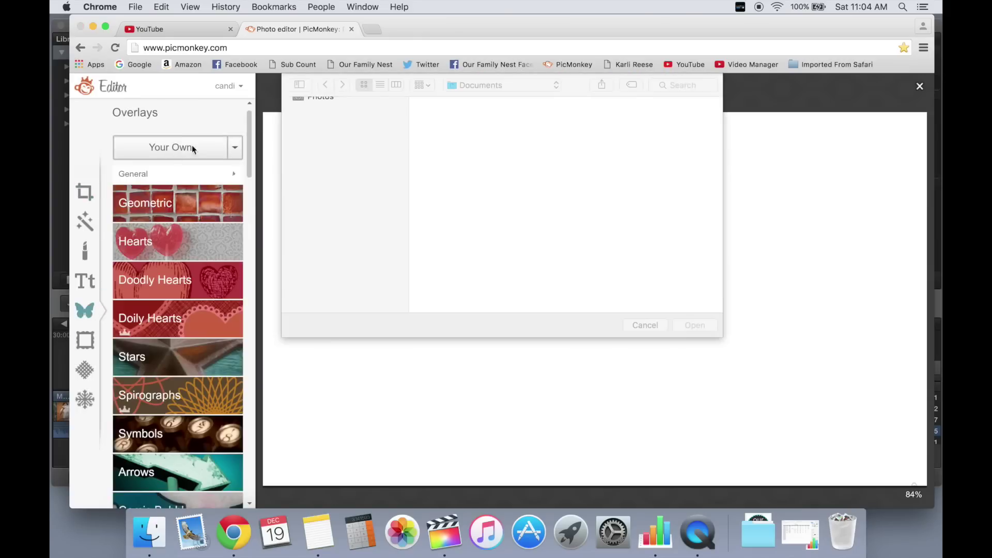
scroll(529, 228, "down", 5)
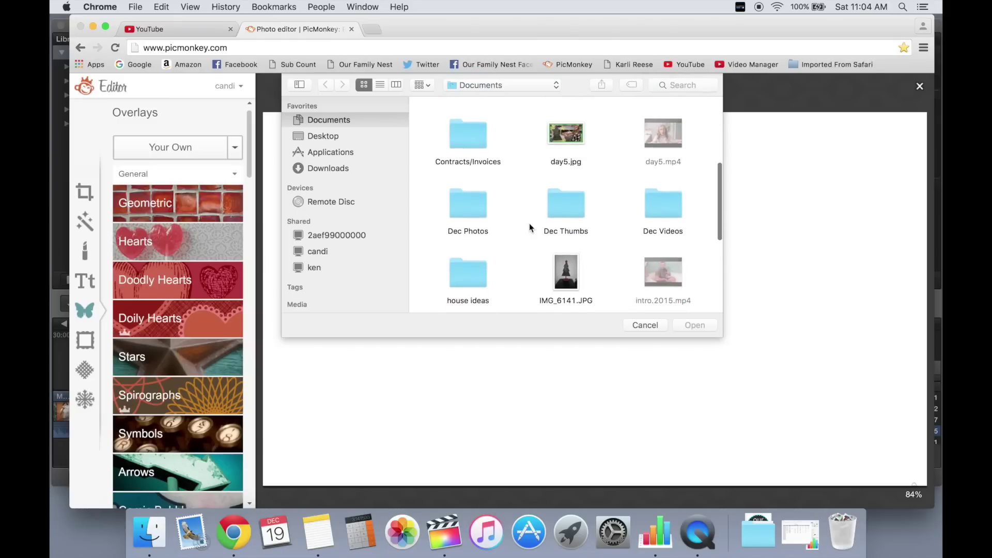
scroll(520, 263, "down", 5)
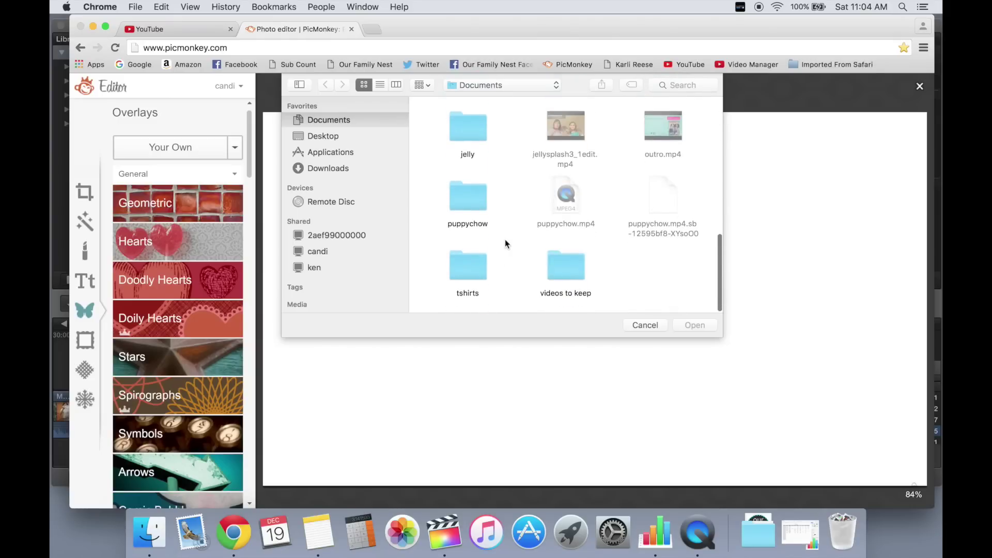
left_click(469, 207)
double_click(469, 207)
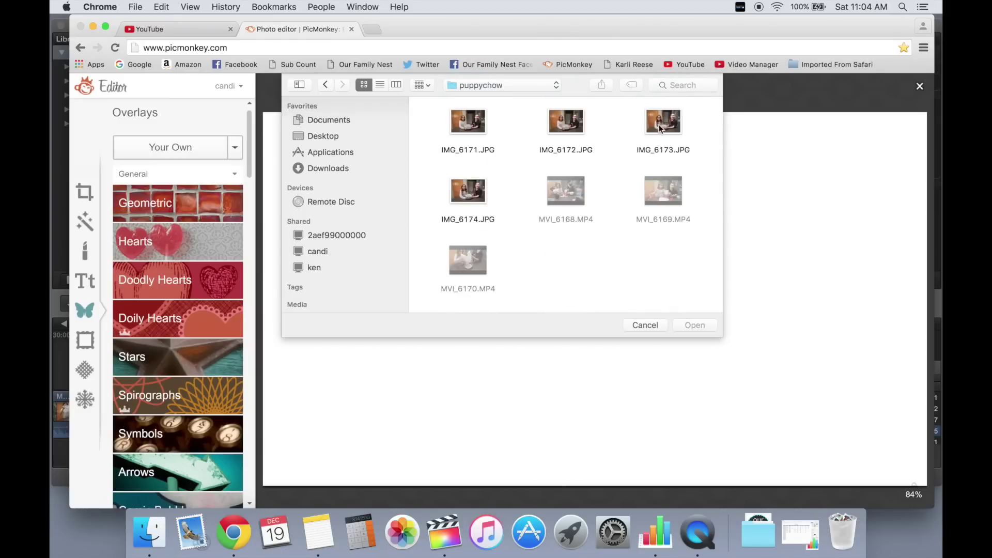
left_click(684, 324)
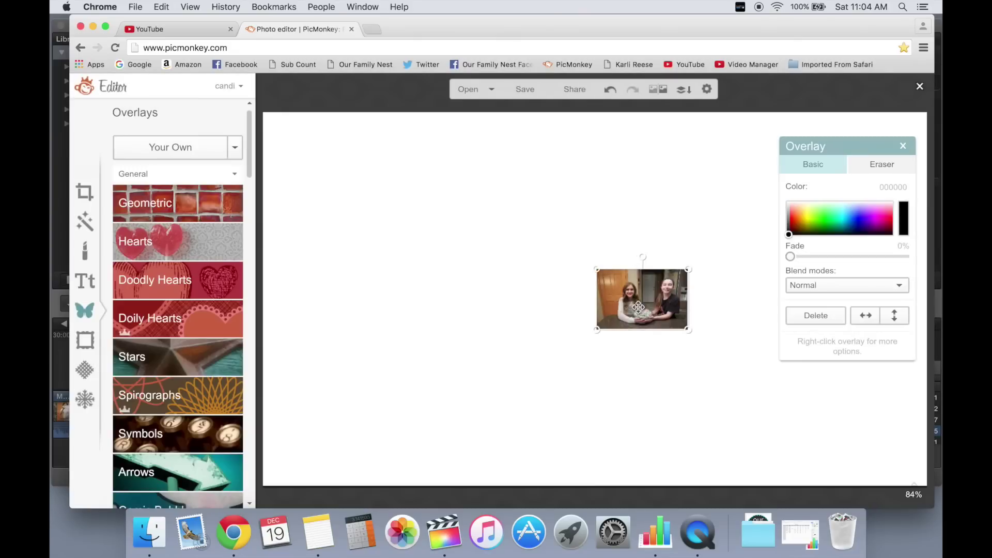
left_click_drag(630, 305, 297, 153)
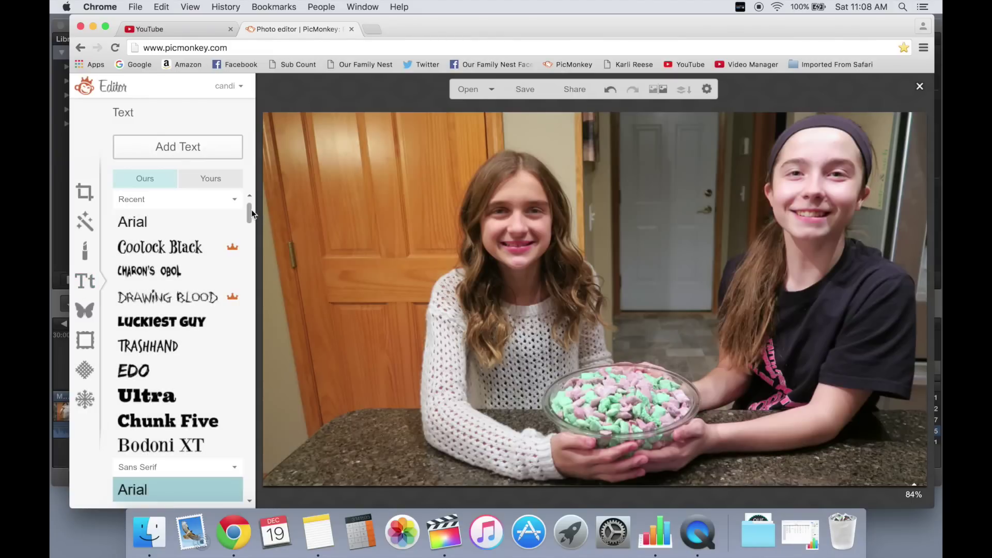
Step: Add the text CHRISTMAS in the Trashhand font and place it in the photo's upper-left corner
left_click_drag(251, 210, 251, 212)
left_click(168, 303)
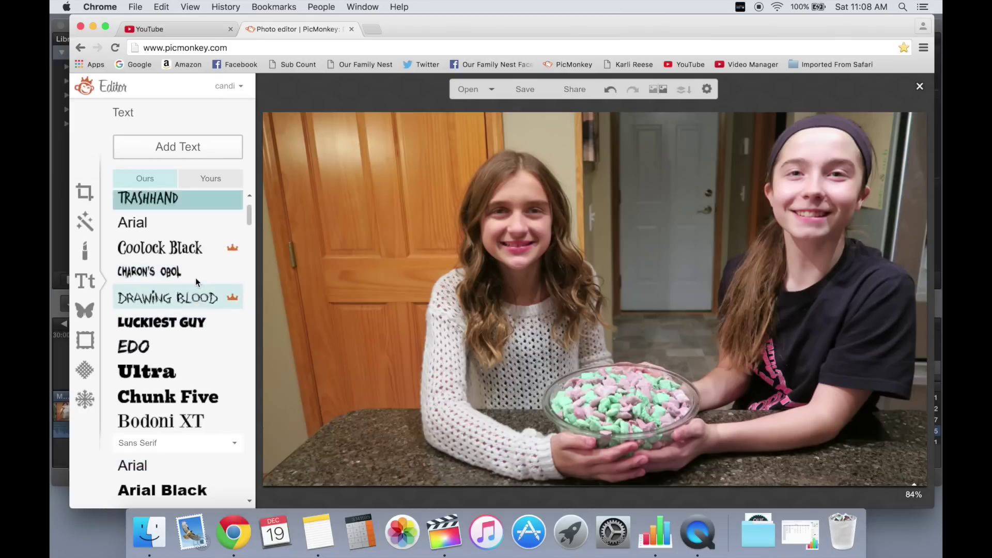
left_click(185, 153)
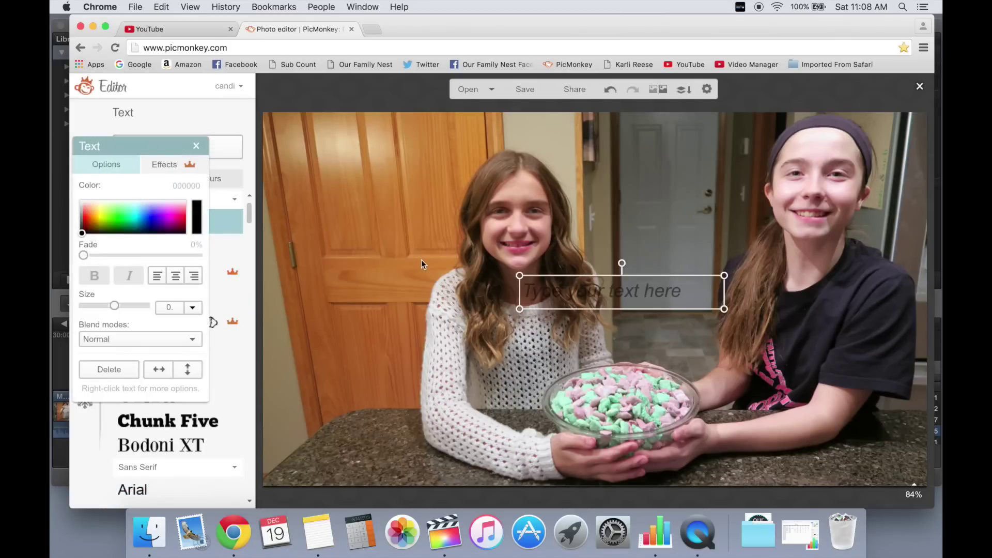
left_click(557, 287)
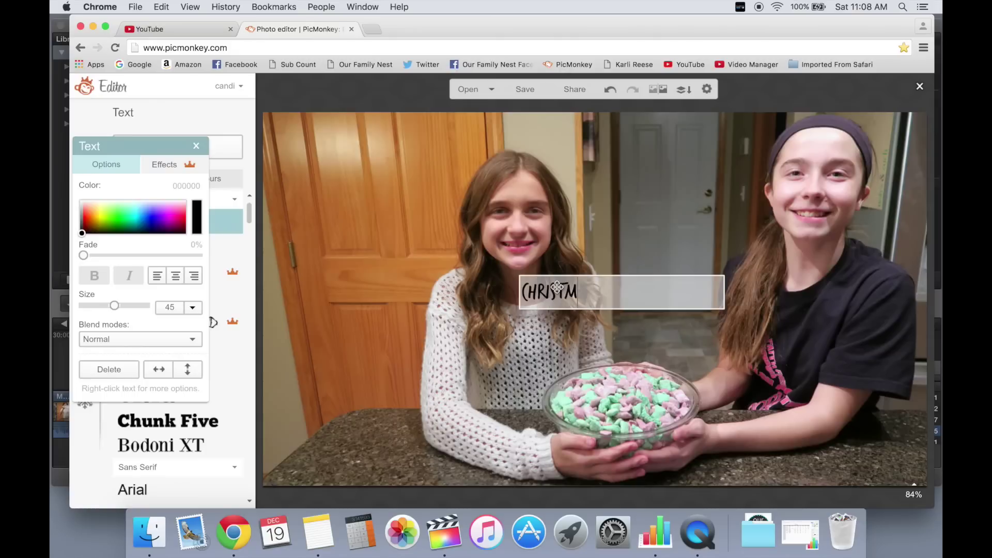
left_click_drag(599, 288, 347, 132)
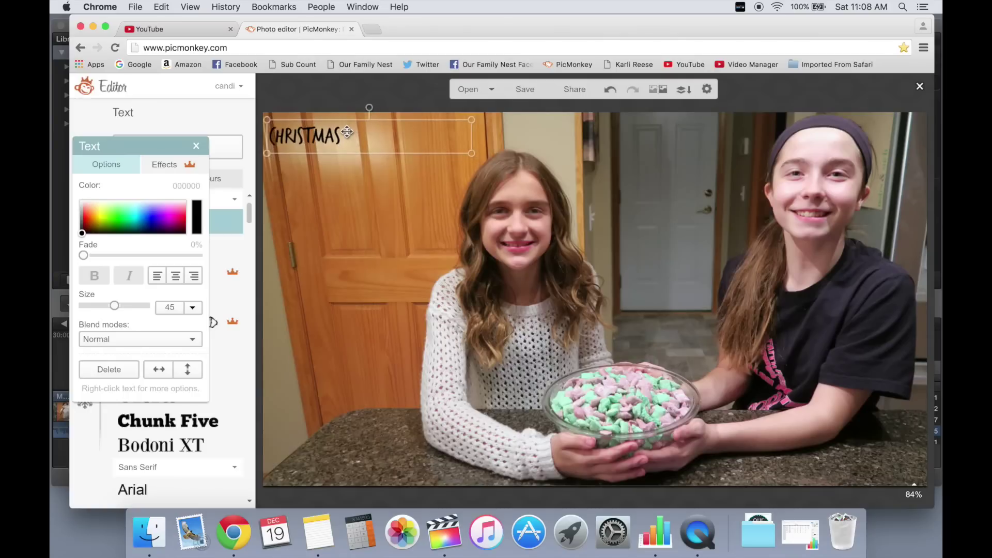
Step: Widen the CHRISTMAS text box, enlarge its lettering and color it red
left_click_drag(473, 141, 596, 141)
left_click_drag(114, 305, 142, 306)
left_click(84, 218)
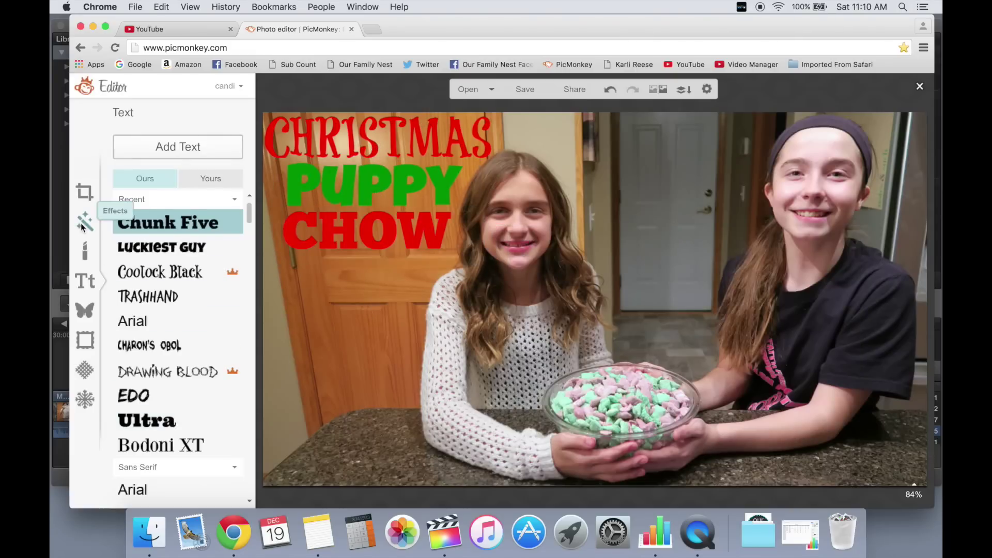
Step: Use the Draw effect with a larger brush at 5% hardness to paint a white glow around CHRISTMAS and CHOW
left_click(82, 227)
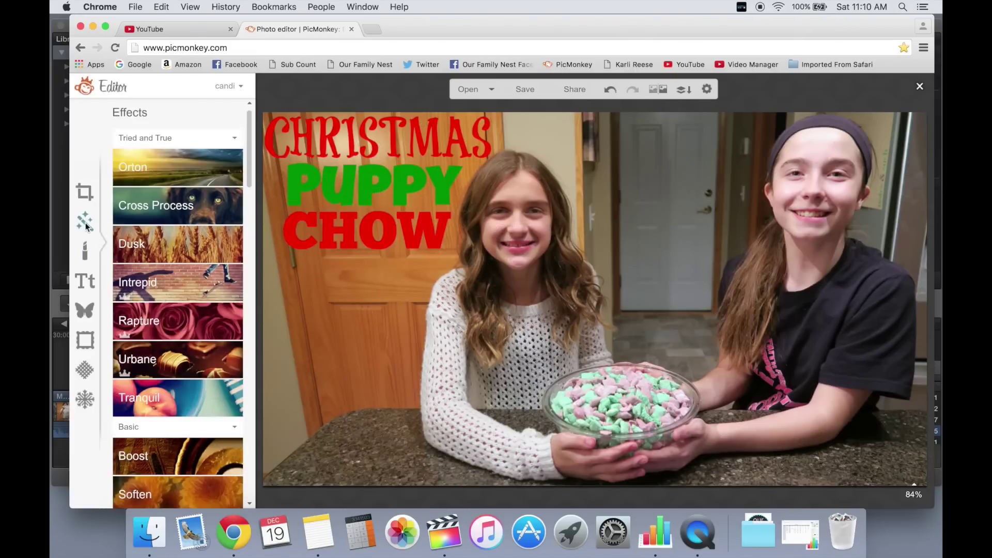
scroll(176, 362, "down", 10)
left_click(155, 438)
left_click_drag(180, 444, 186, 443)
left_click_drag(133, 468, 129, 469)
left_click_drag(287, 139, 470, 143)
left_click_drag(302, 234, 439, 232)
Step: Sample the red of CHOW, paint a red glow around PUPPY with brush size 84, and apply the Draw effect
left_click(228, 371)
left_click(302, 223)
left_click_drag(185, 443, 175, 444)
left_click_drag(292, 187, 455, 175)
left_click_drag(384, 184, 445, 189)
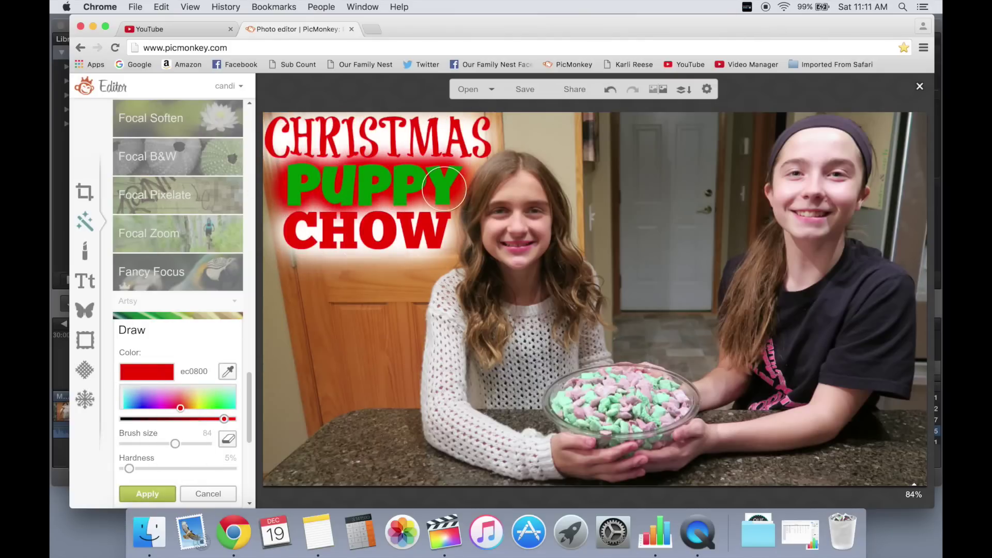
left_click(147, 494)
Step: Apply a Simple Edge frame with a thick light green outer edge and reduced inner edge thickness
left_click(85, 340)
left_click(177, 224)
left_click(187, 255)
left_click_drag(148, 283, 163, 283)
left_click_drag(133, 339, 128, 338)
left_click(187, 255)
left_click(219, 355)
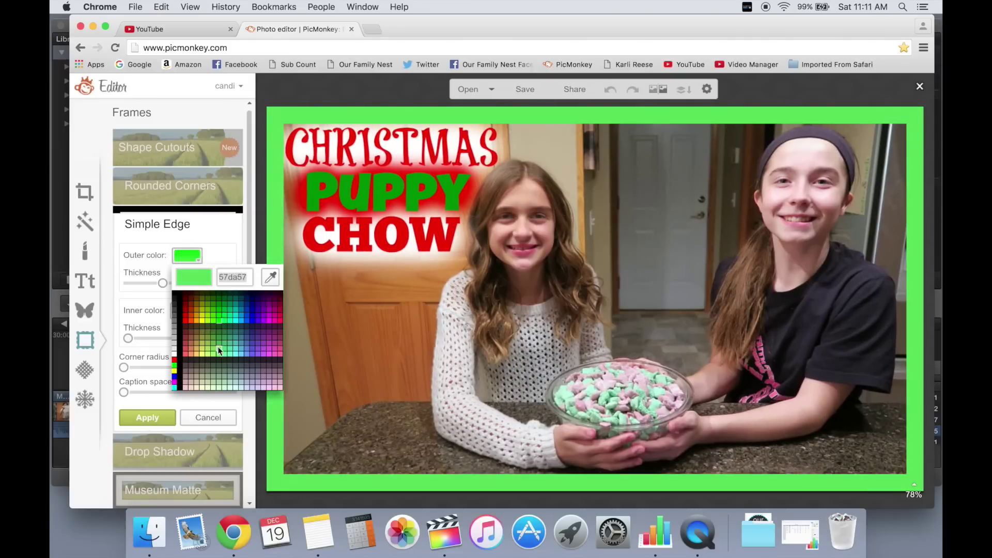
left_click(147, 418)
Step: Open the Evertrees overlay collection in the Christmas theme
left_click(84, 310)
left_click(85, 399)
left_click_drag(250, 186, 252, 312)
left_click(177, 497)
left_click(161, 443)
key("BackSpace")
left_click_drag(226, 474, 352, 410)
key("BackSpace")
Step: Add the Evertrees tree with leaves and red ornaments, enlarge it and place it below the CHOW text
left_click(161, 443)
left_click_drag(587, 297, 370, 418)
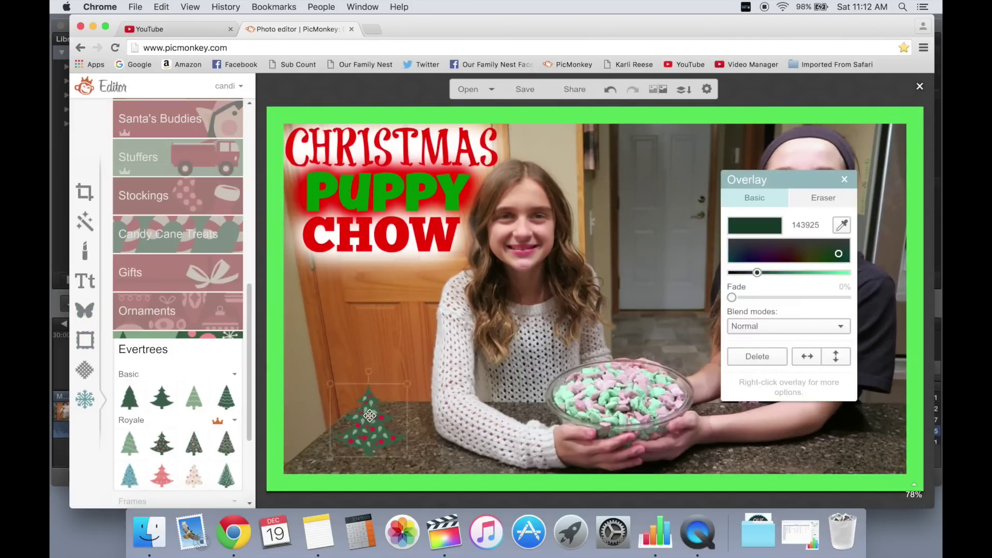
left_click_drag(411, 380, 592, 206)
left_click_drag(450, 319, 374, 345)
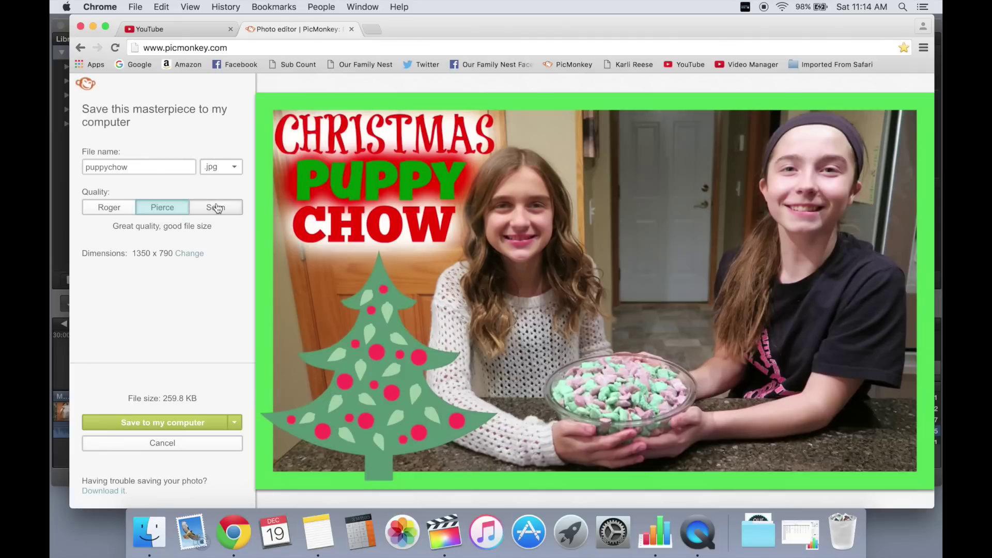
Step: Save the finished thumbnail as puppychow.jpg at Sean quality in the Documents folder
left_click(216, 207)
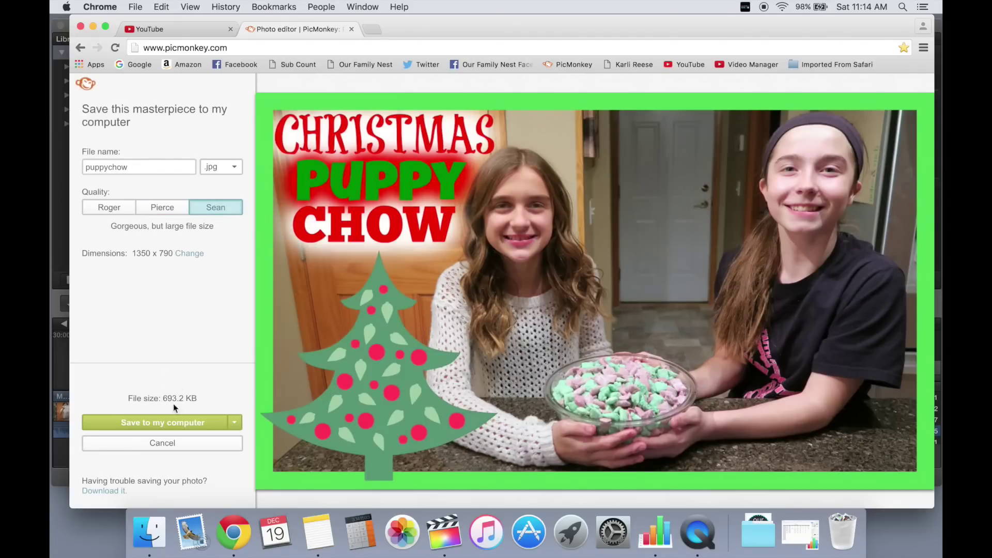
left_click(171, 429)
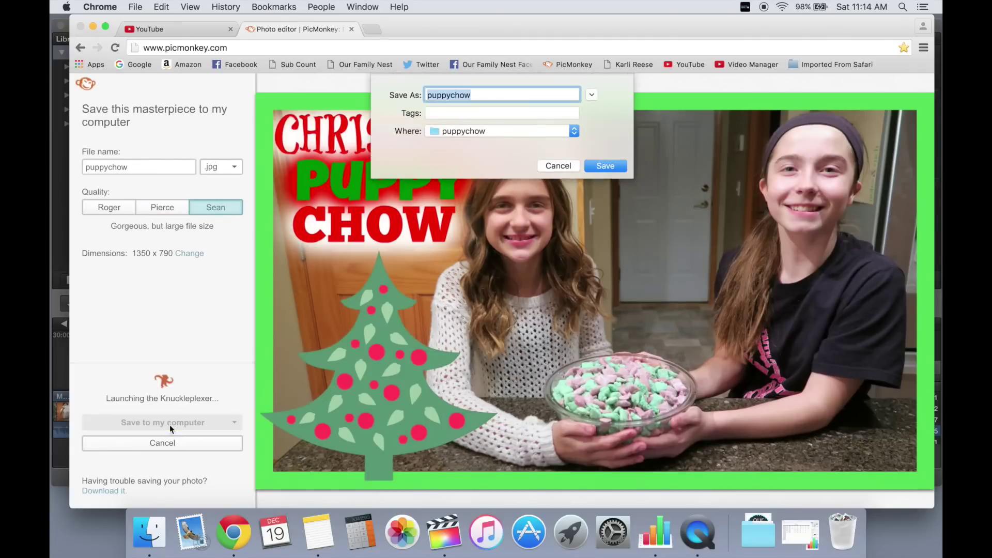
left_click(573, 136)
left_click(474, 209)
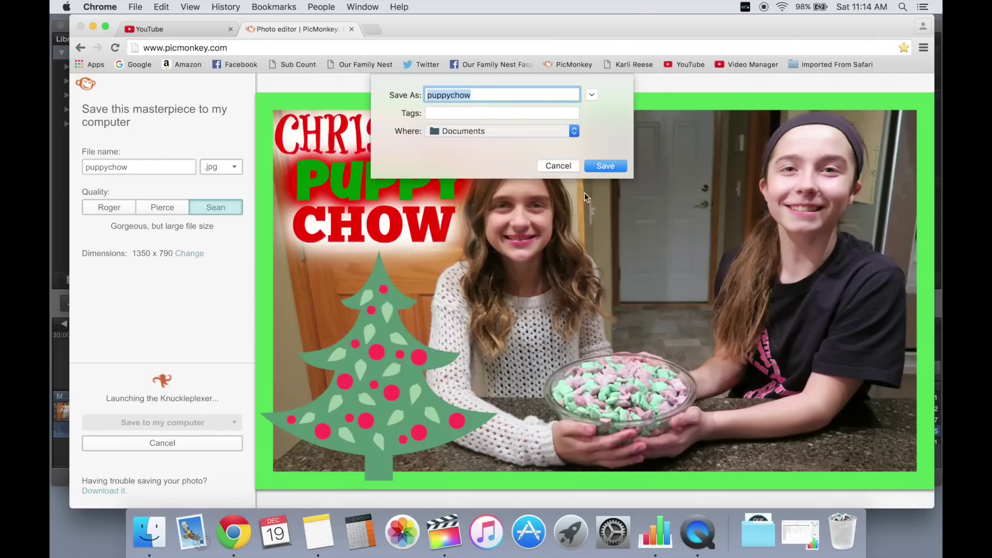
left_click(601, 166)
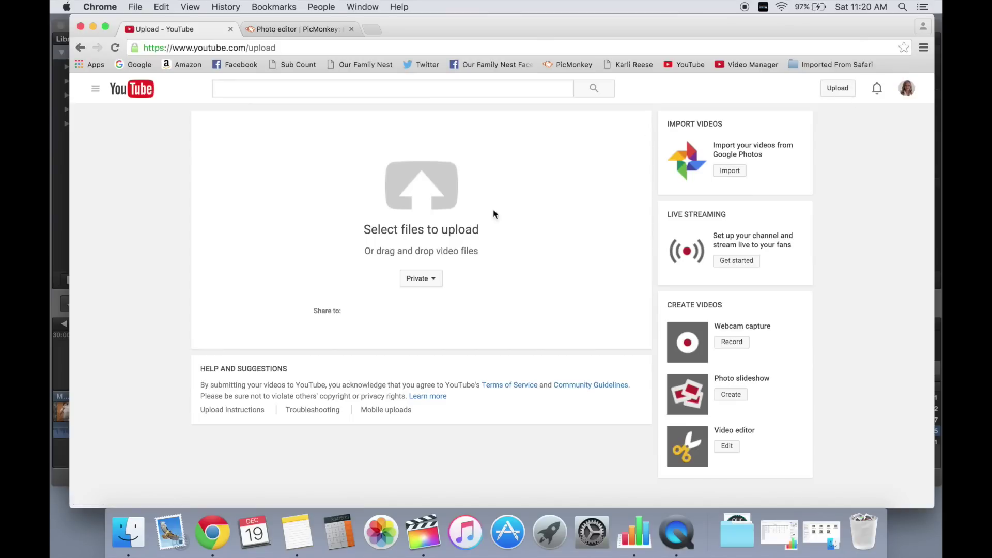
Step: Start a YouTube upload of puppychow.mp4 from the Documents folder
left_click(452, 233)
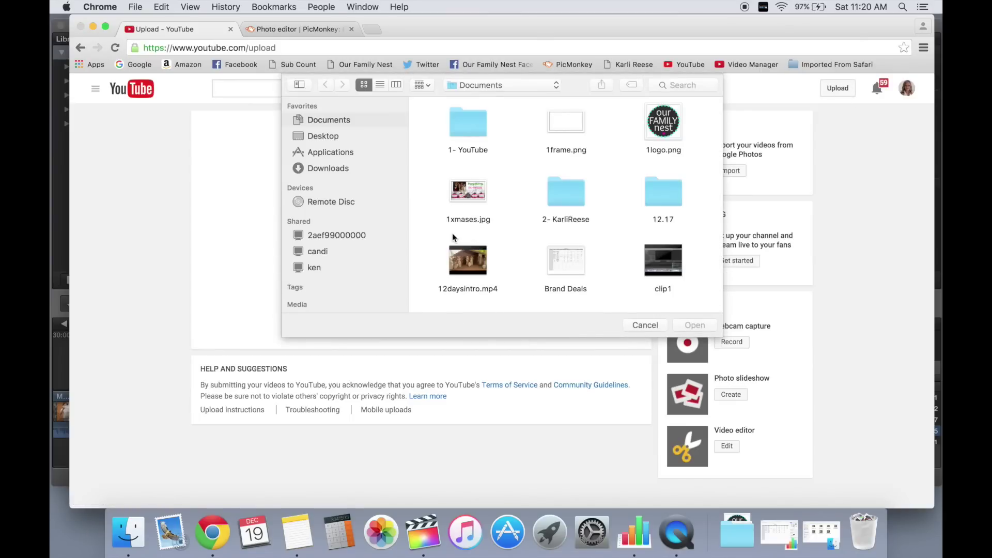
scroll(508, 202, "down", 10)
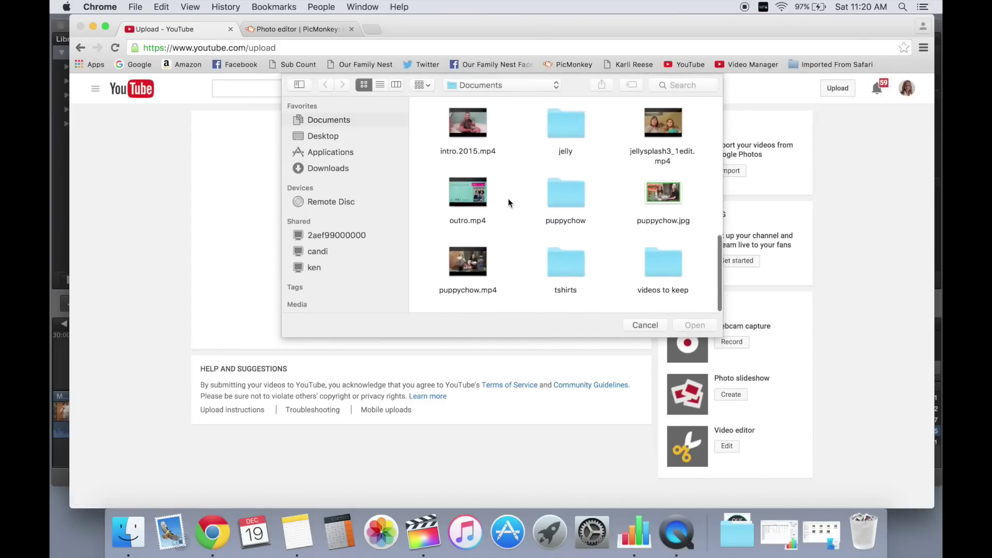
left_click(481, 274)
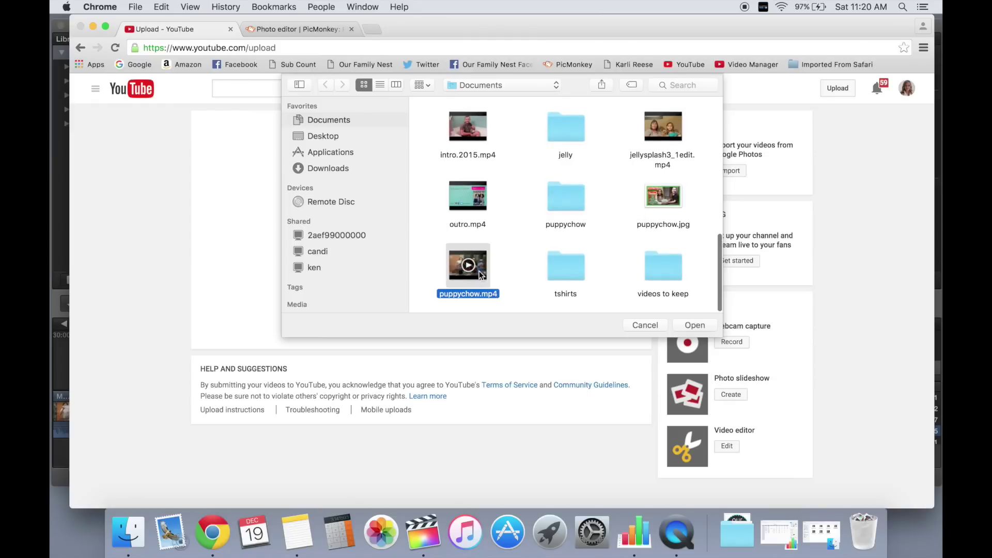
left_click(702, 325)
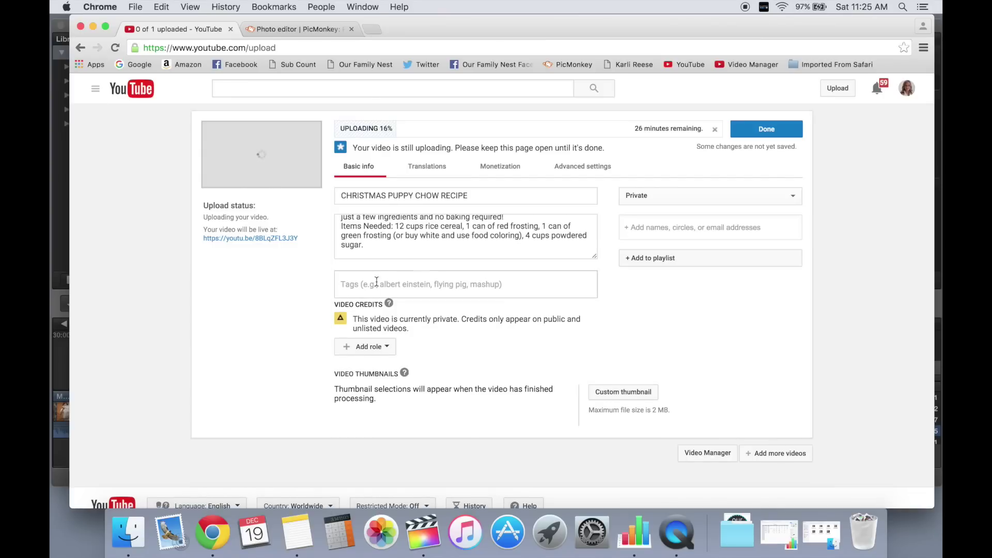
Step: Paste the prepared channel text with the subscribe link and "Watch my previous video -" line below the ingredients in the description
left_click(378, 255)
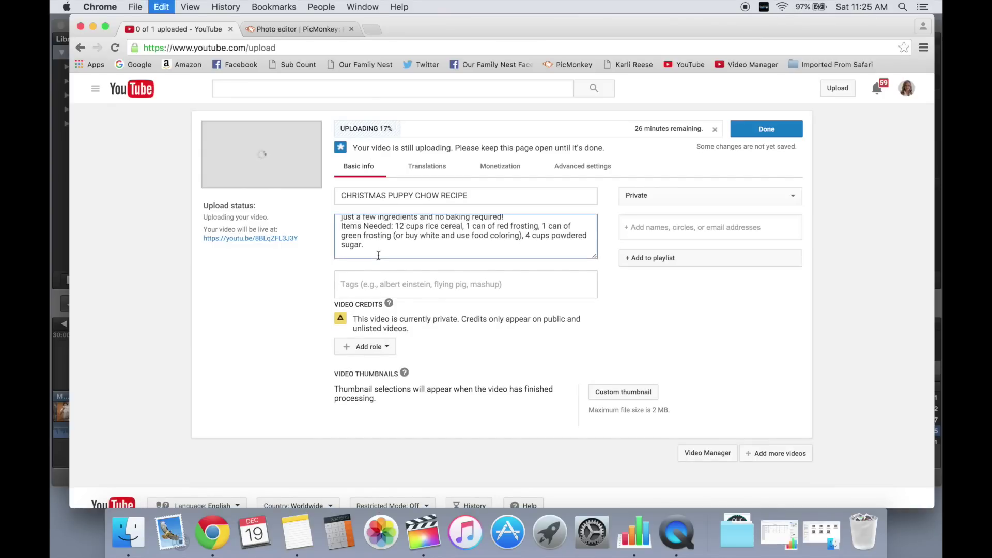
key("super+v")
scroll(380, 248, "up", 5)
scroll(382, 248, "up", 3)
scroll(382, 248, "down", 3)
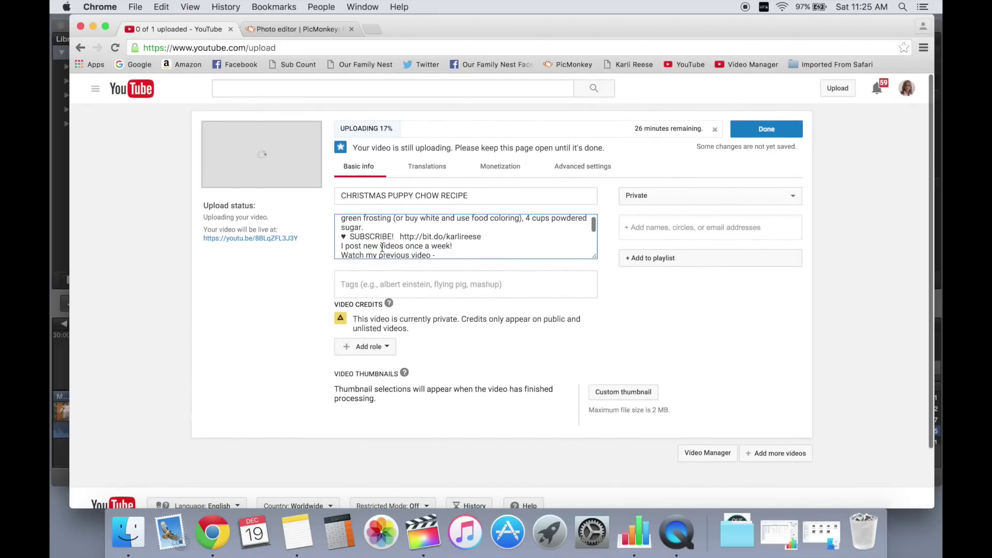
scroll(434, 251, "down", 1)
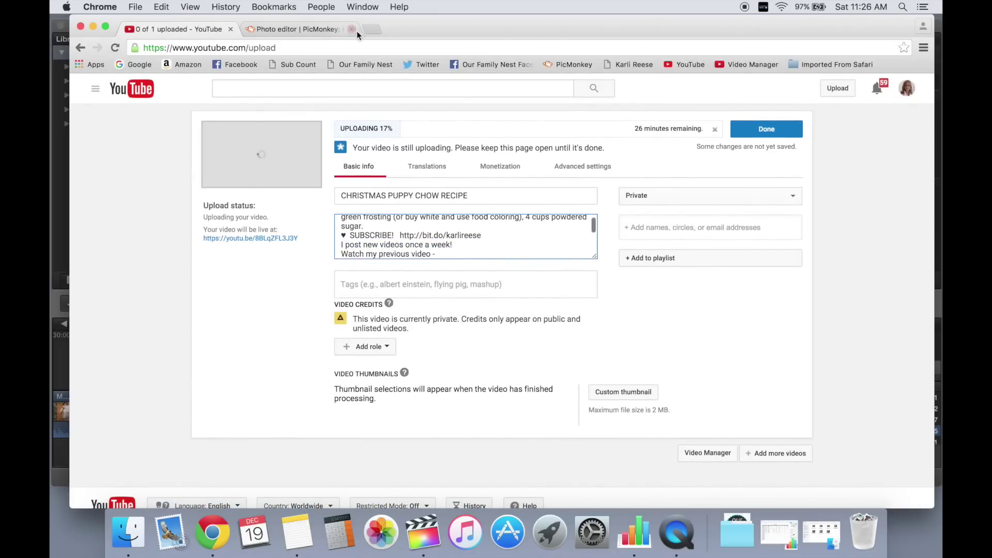
left_click(328, 30)
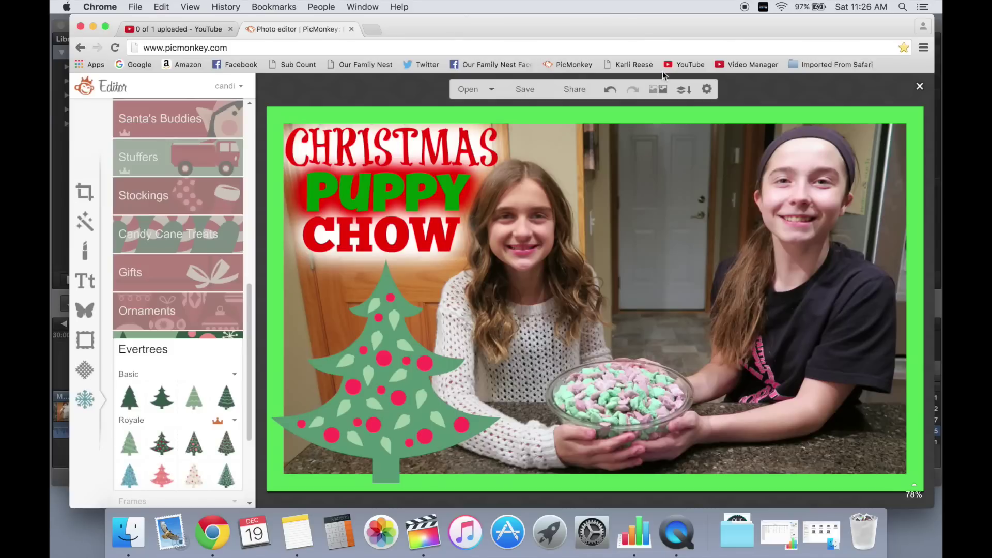
left_click(769, 65)
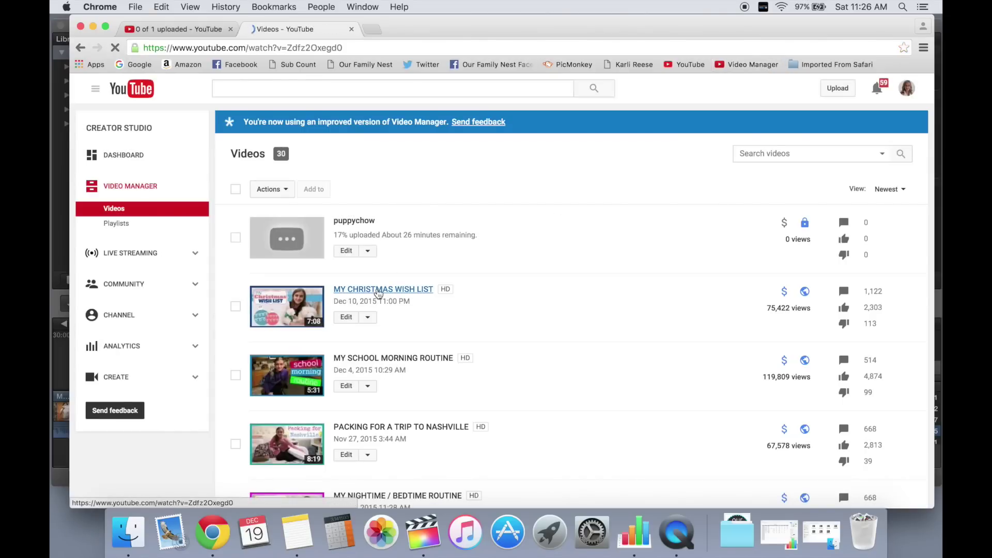
scroll(254, 339, "down", 5)
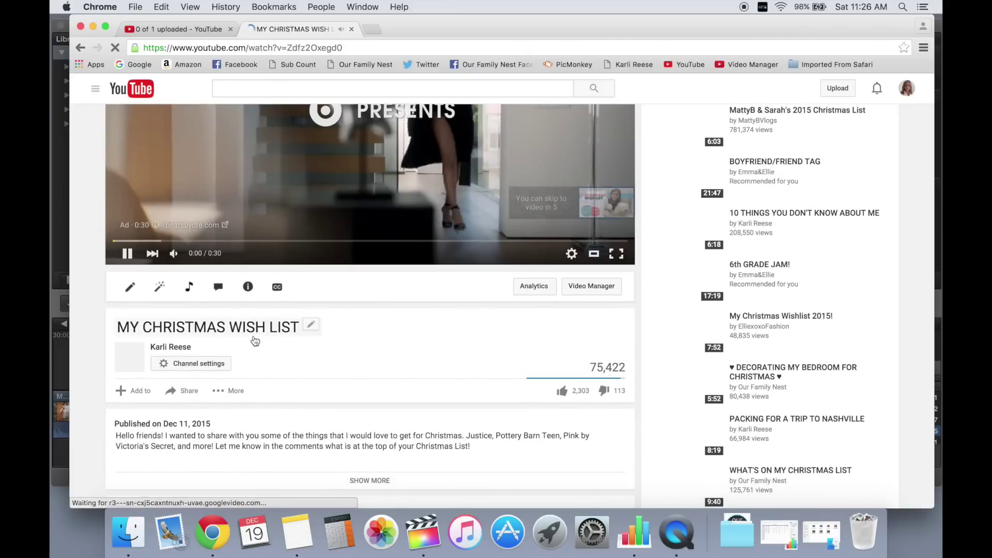
scroll(191, 393, "up", 4)
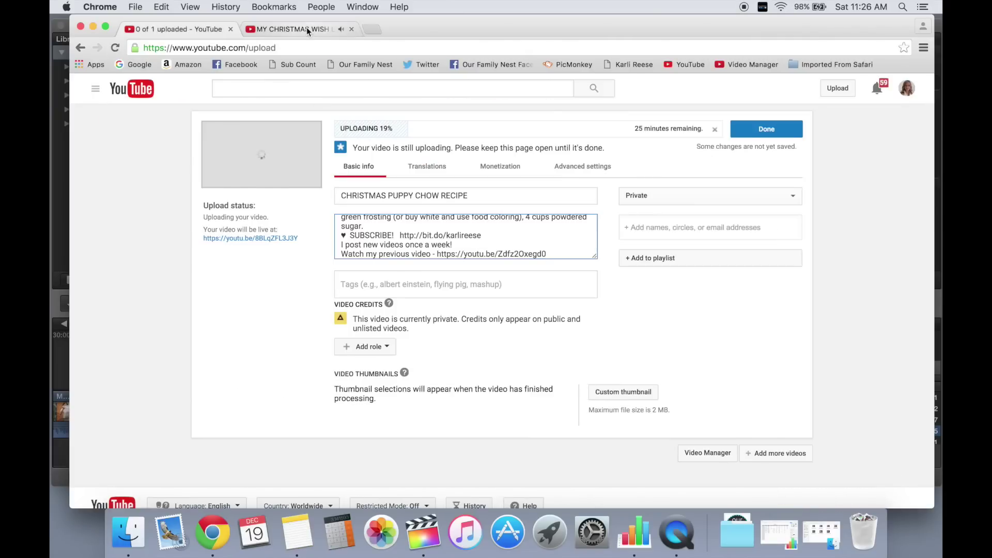
left_click(306, 28)
left_click(178, 29)
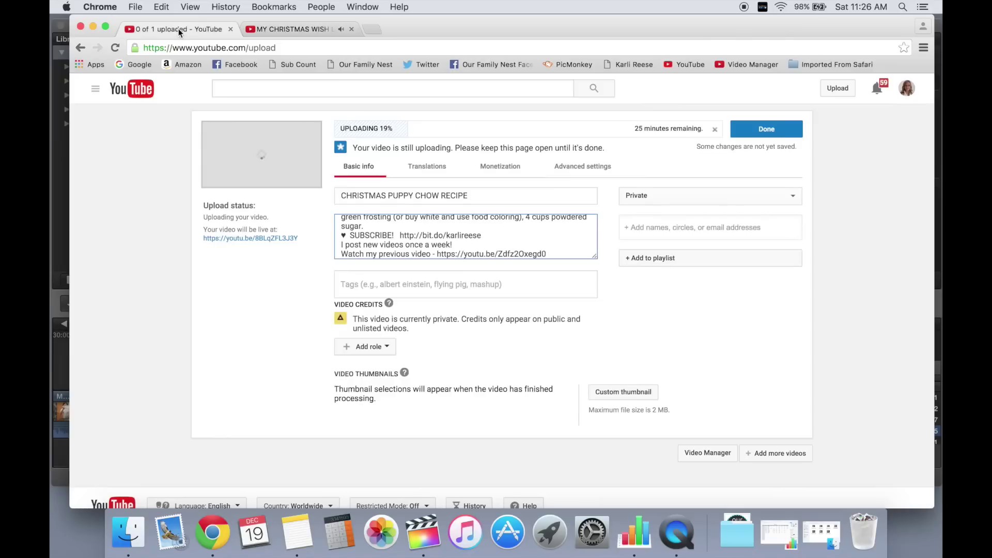
Step: Add the video tags puppy chow, recipe, diy, kids and no baking
left_click(437, 290)
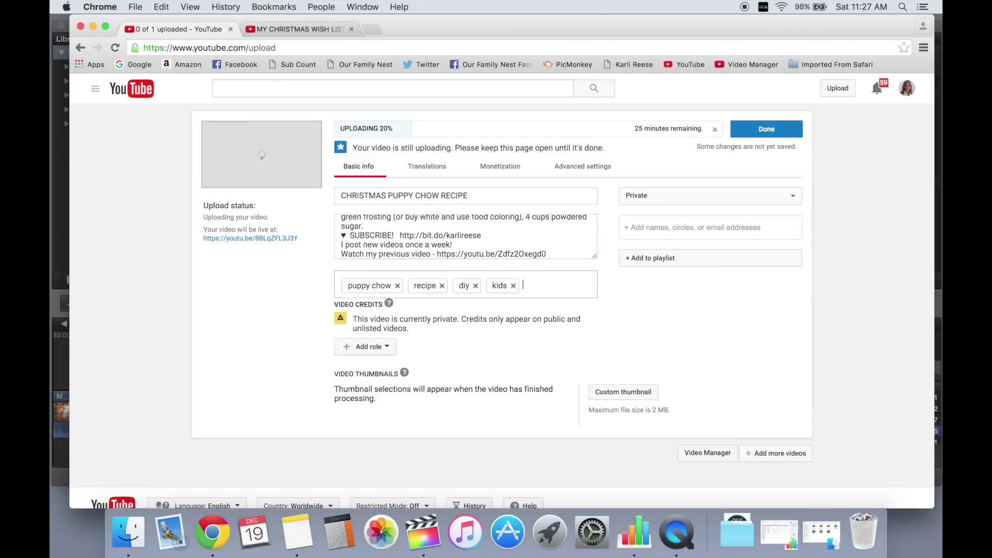
type("no baking")
key("Return")
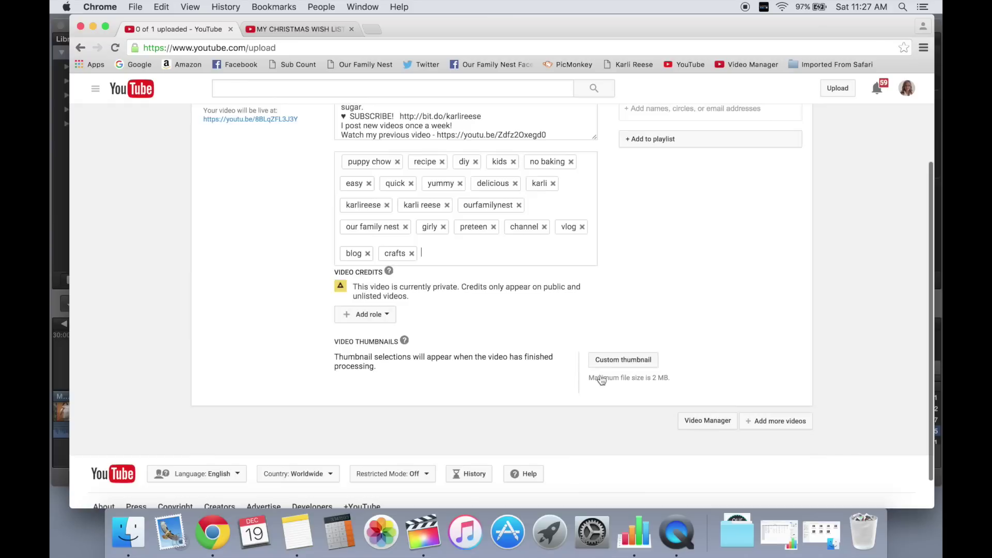
Step: Upload puppychow.jpg from Documents as the video's custom thumbnail and save the video details
left_click(607, 360)
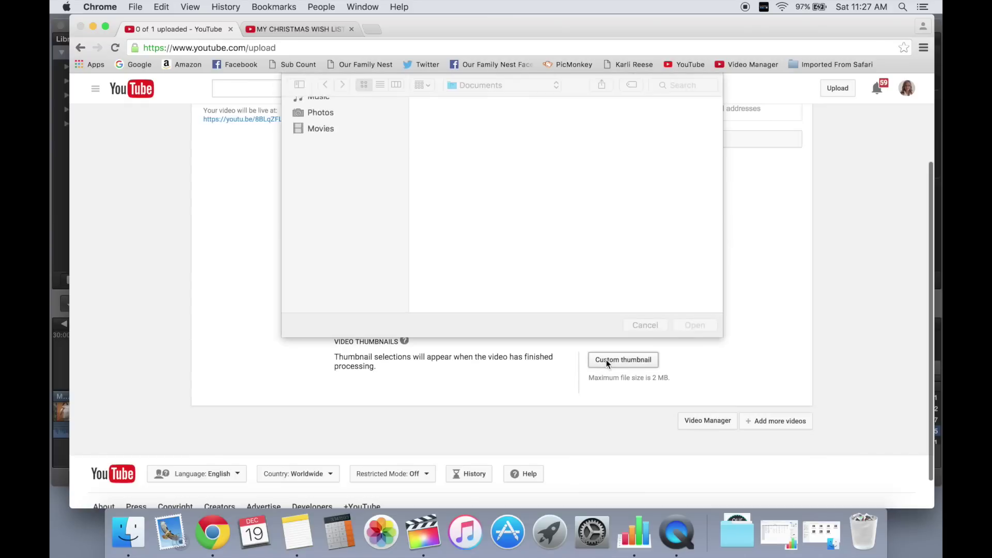
scroll(501, 212, "down", 2)
scroll(501, 210, "down", 10)
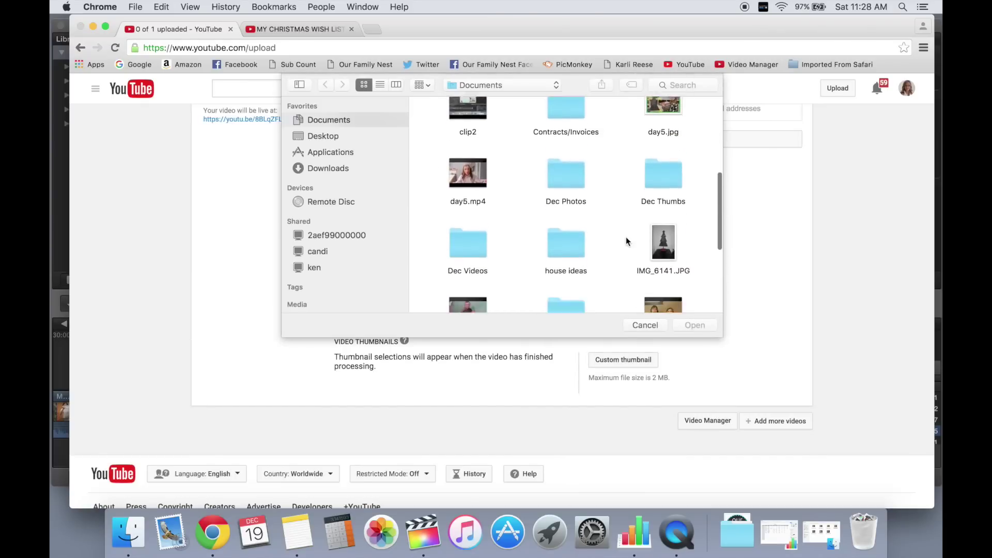
left_click(663, 206)
left_click(699, 324)
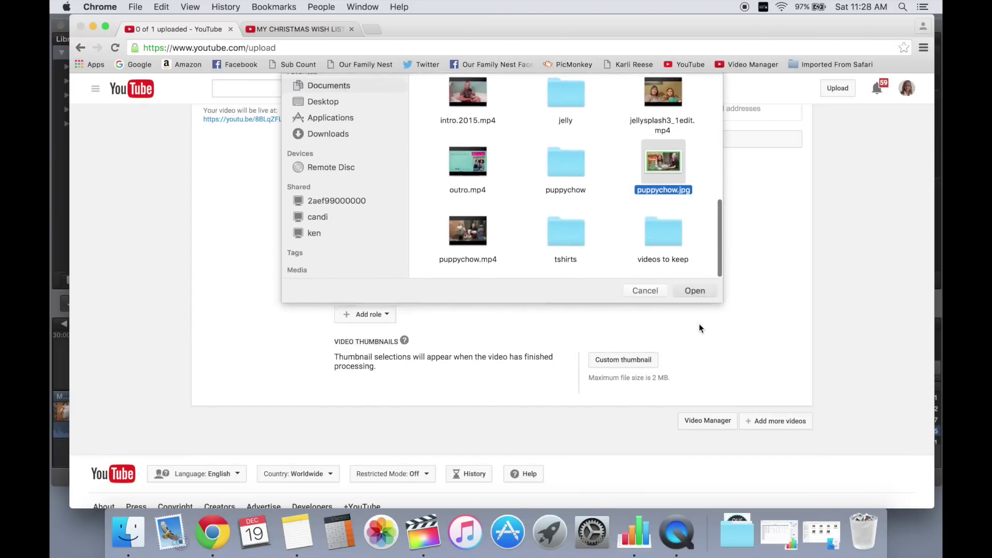
scroll(699, 323, "up", 3)
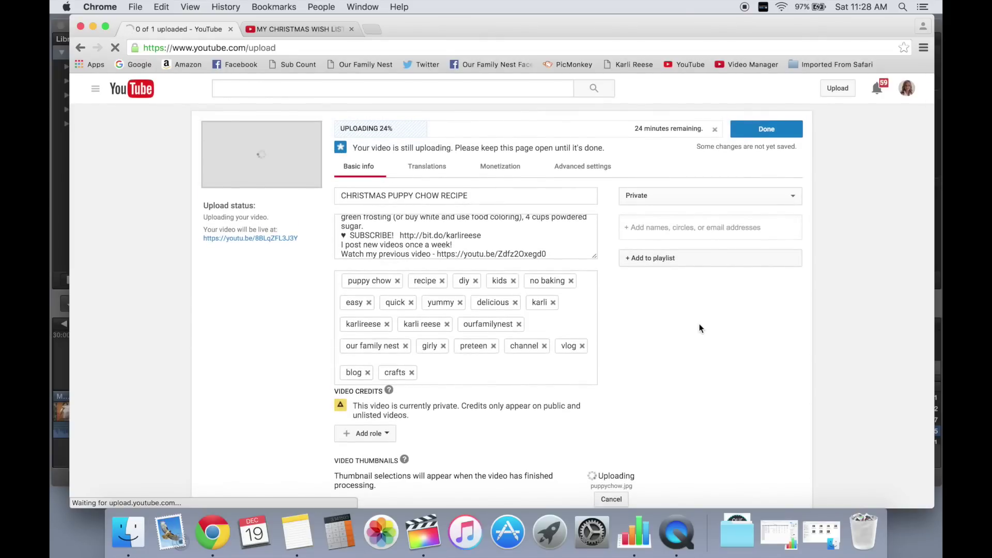
scroll(734, 289, "down", 1)
scroll(764, 197, "up", 1)
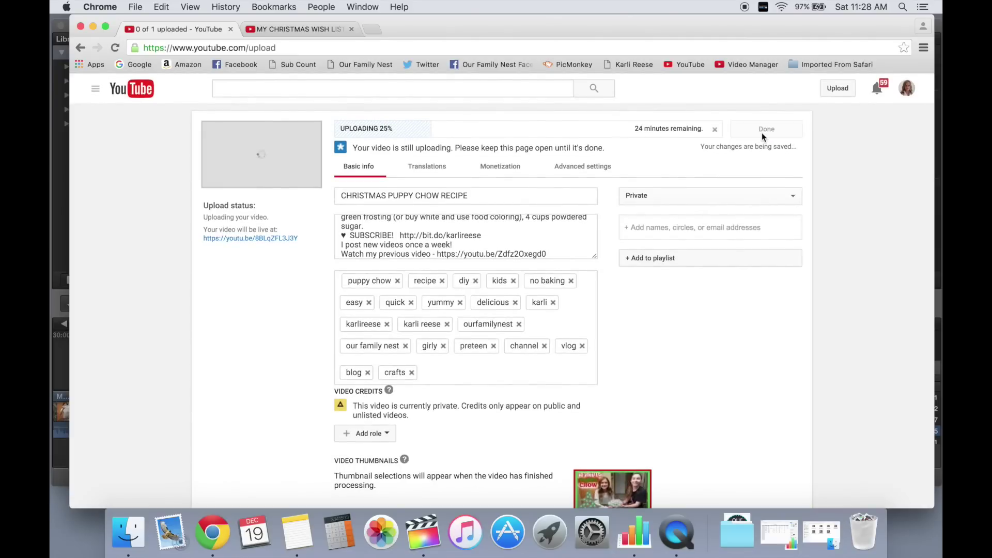